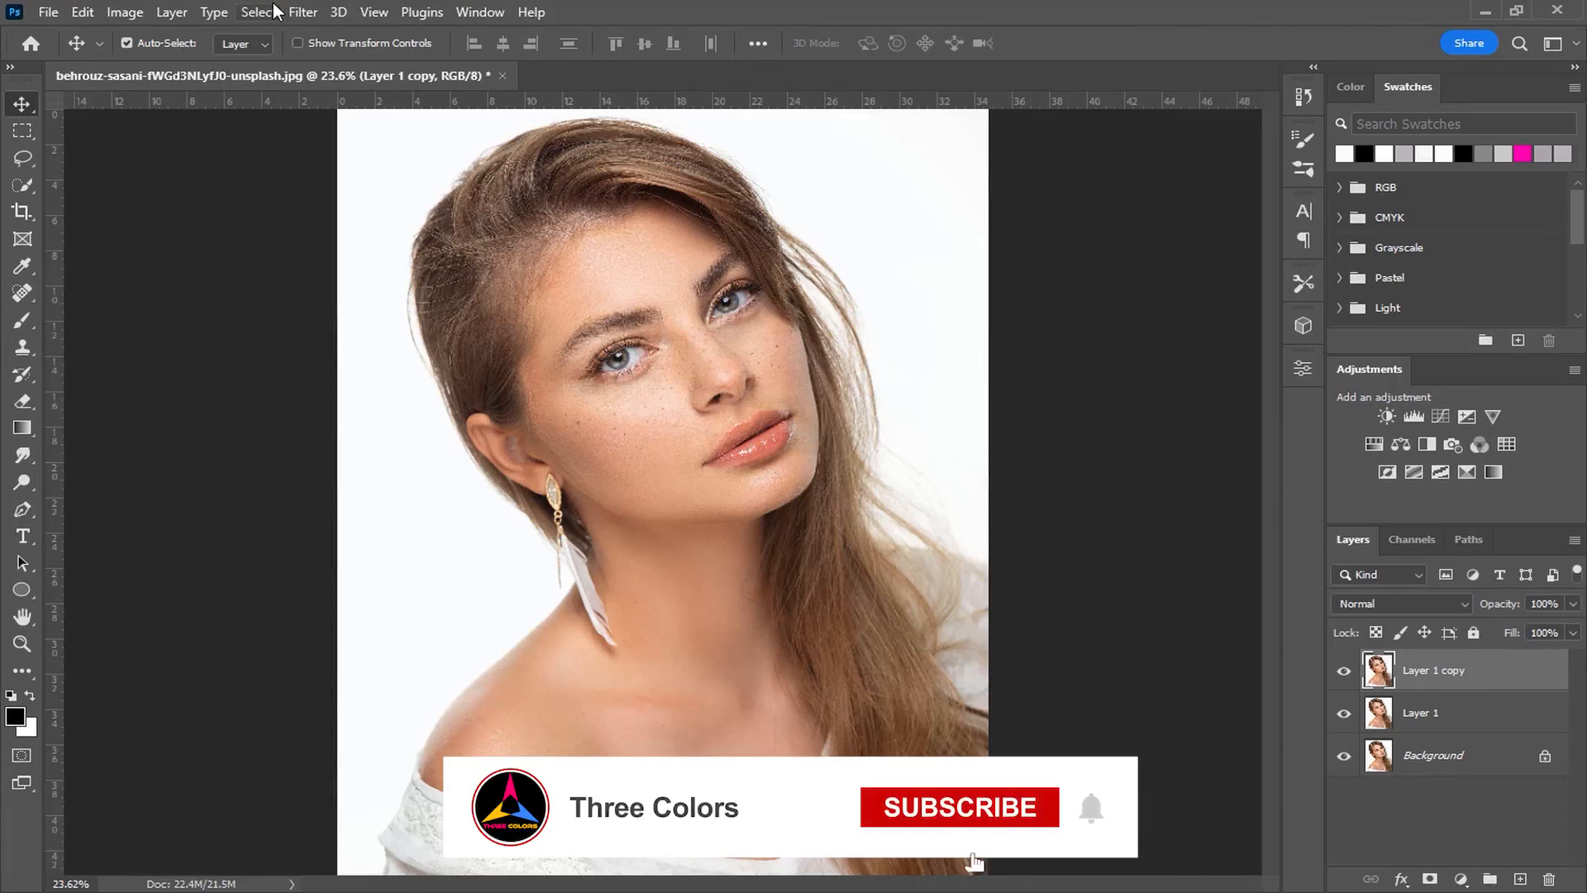
Step: Apply a High Pass filter with a 3.6 pixel radius to the Layer 1 copy
mouse_move(430, 465)
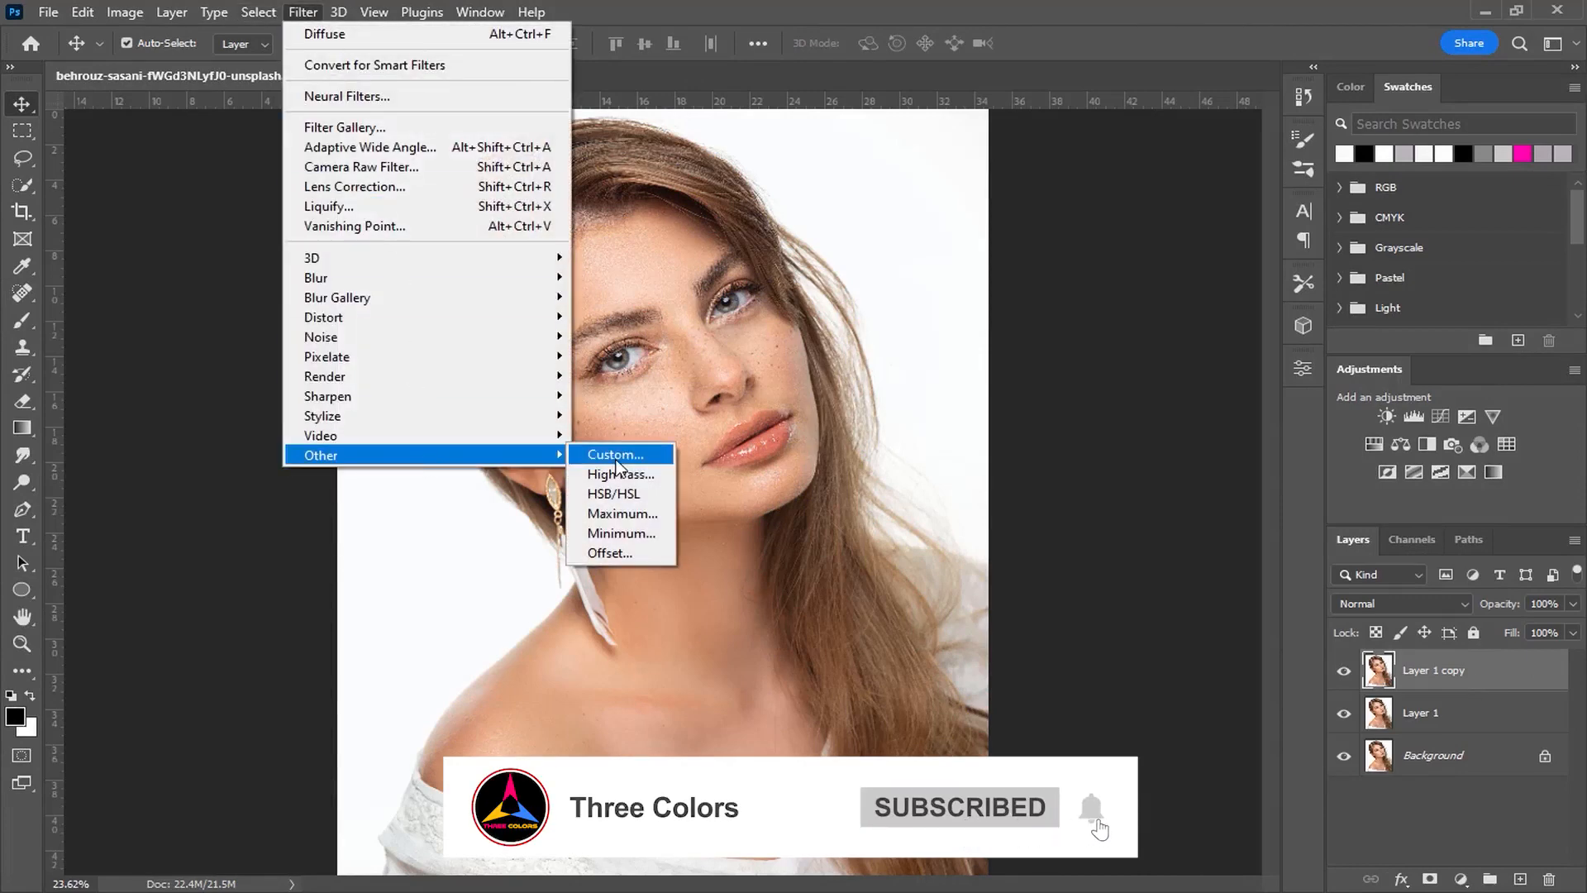
left_click(620, 473)
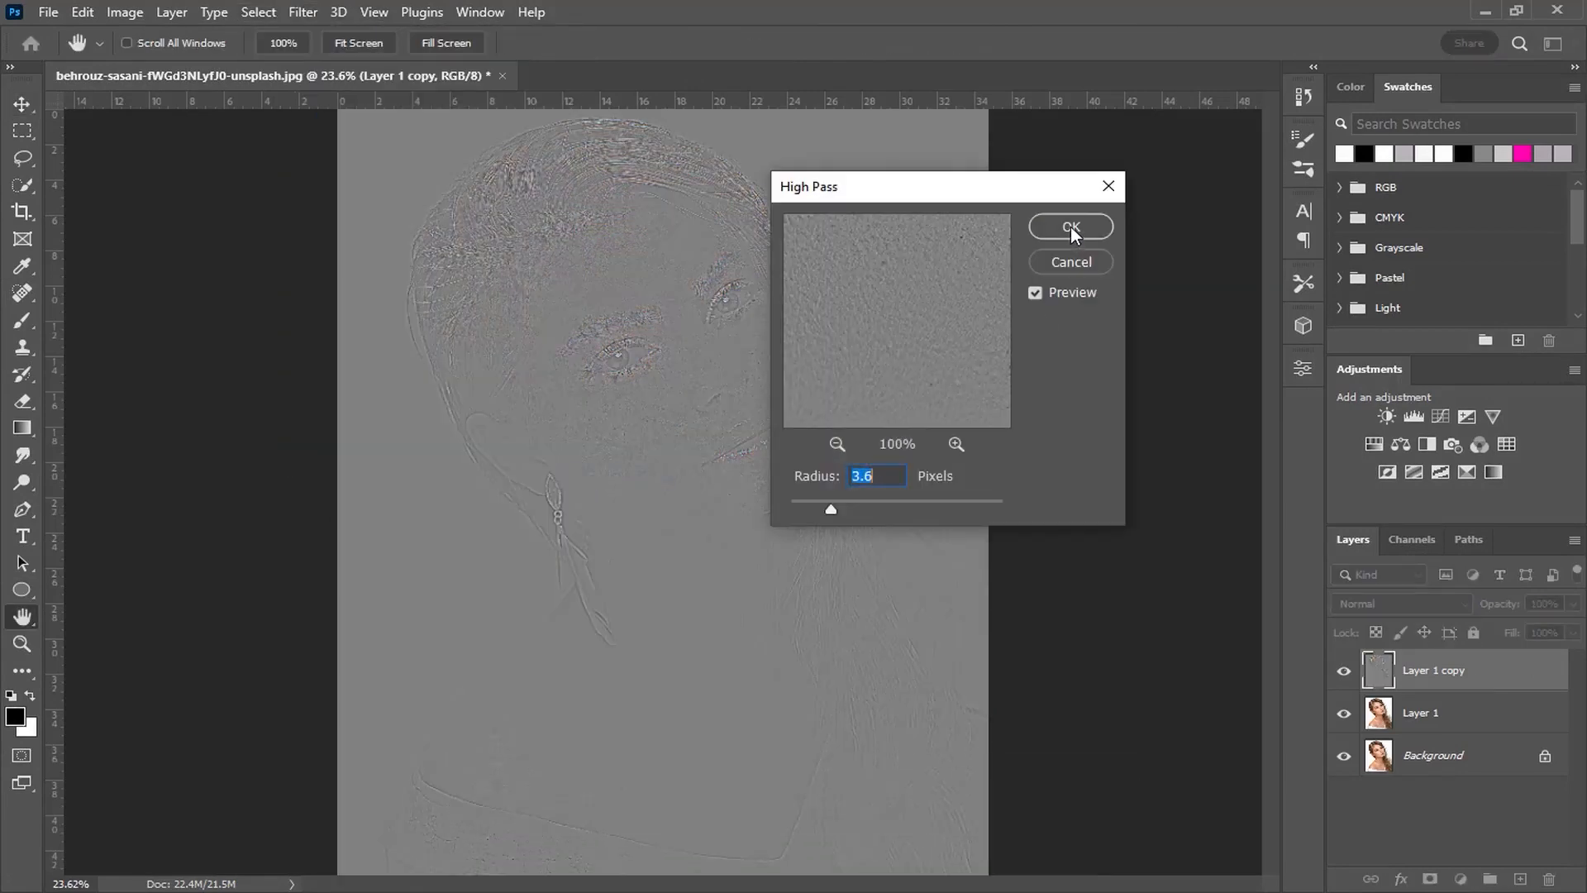
left_click(1069, 226)
Step: Set the high-pass layer's blend mode to Overlay and merge the layers down
key("v")
left_click(1384, 604)
left_click(1356, 625)
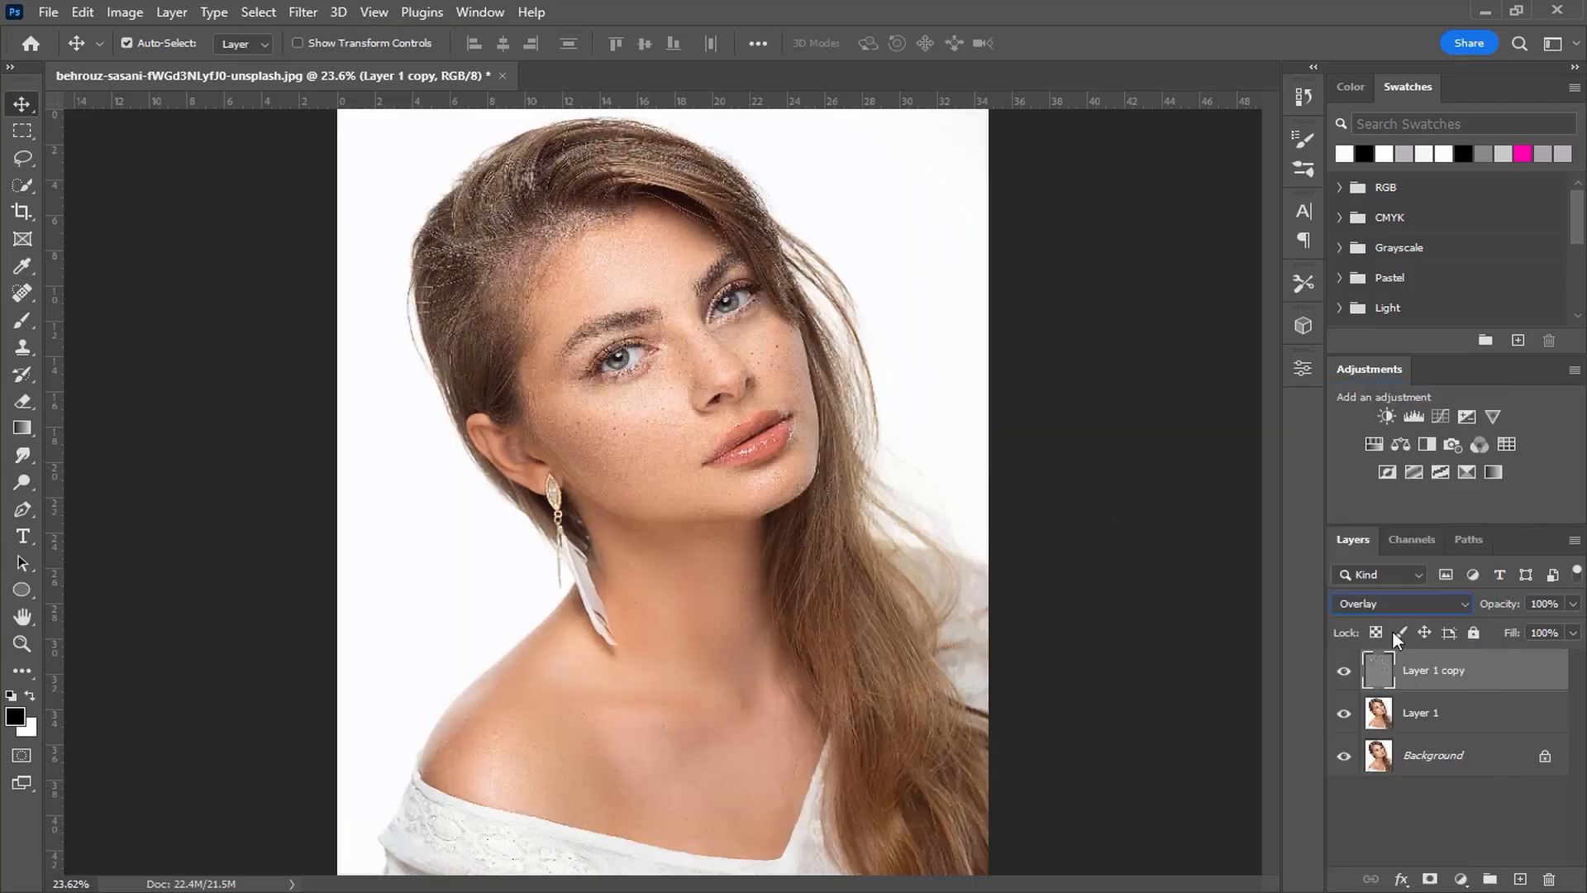
left_click(1479, 719, "shift")
key("ctrl+e")
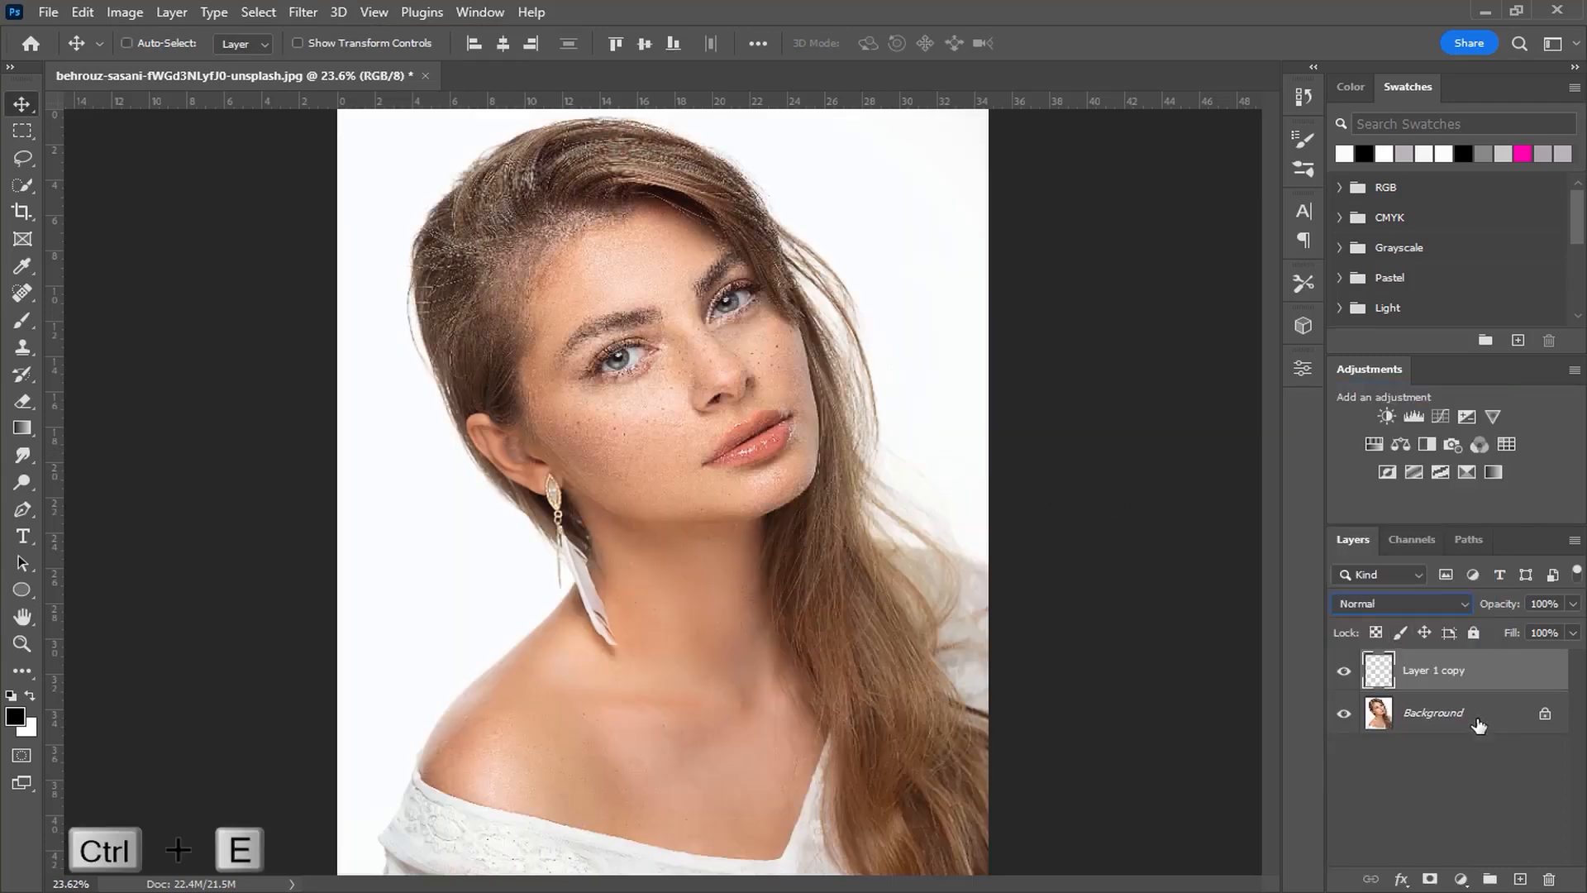
Step: Rename the merged layer to girl
double_click(1434, 669)
type("a")
key("Return")
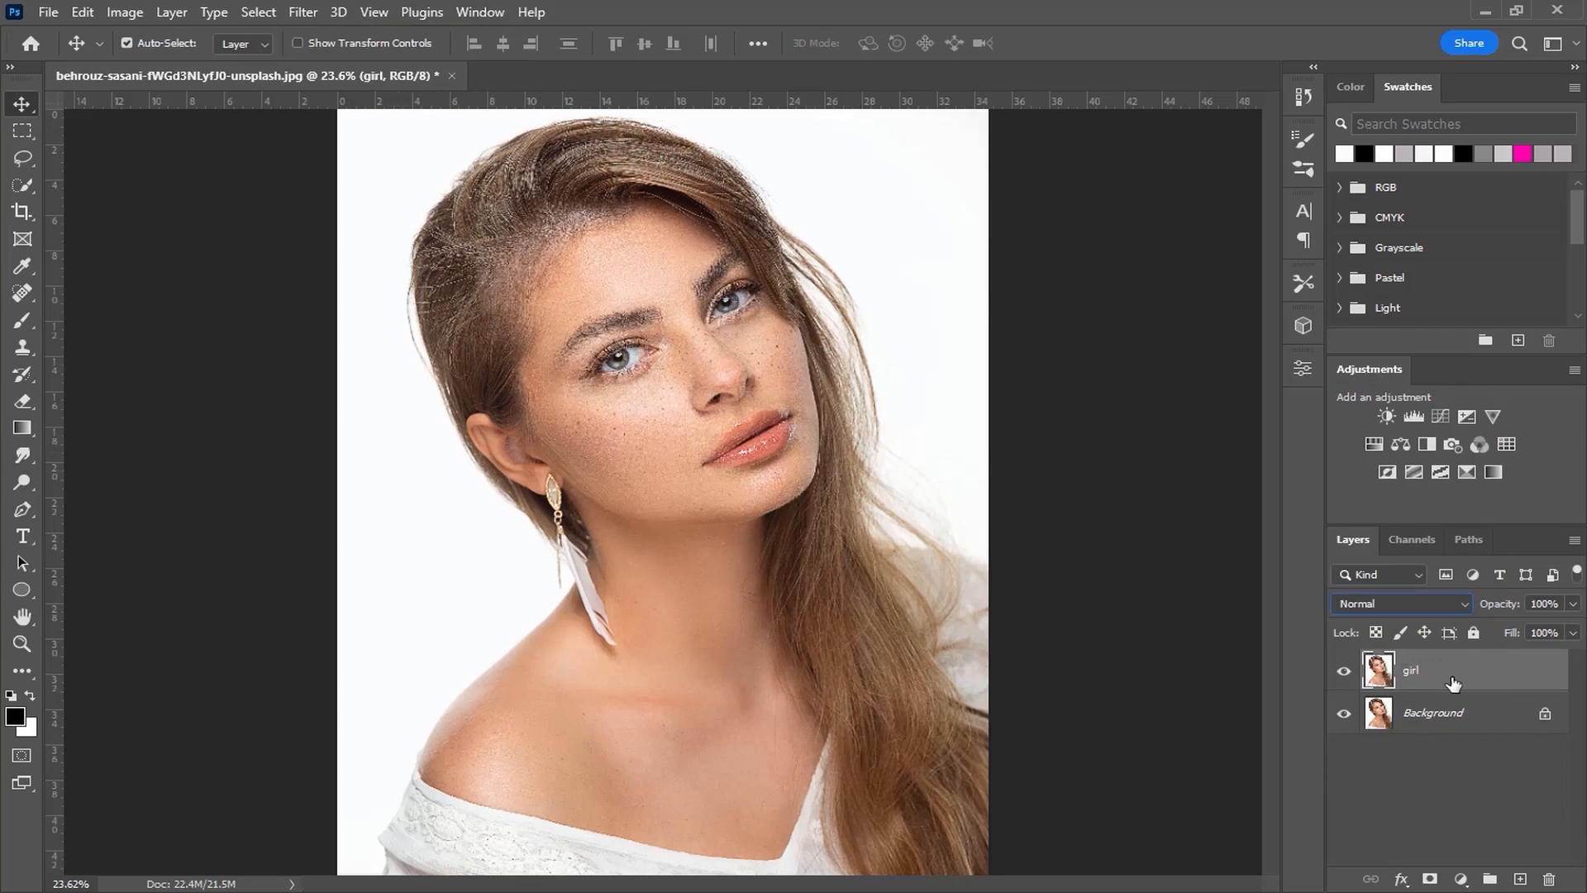
Step: Apply Shadows/Highlights to the girl layer with a shadows amount of 35%
left_click(133, 12)
mouse_move(161, 67)
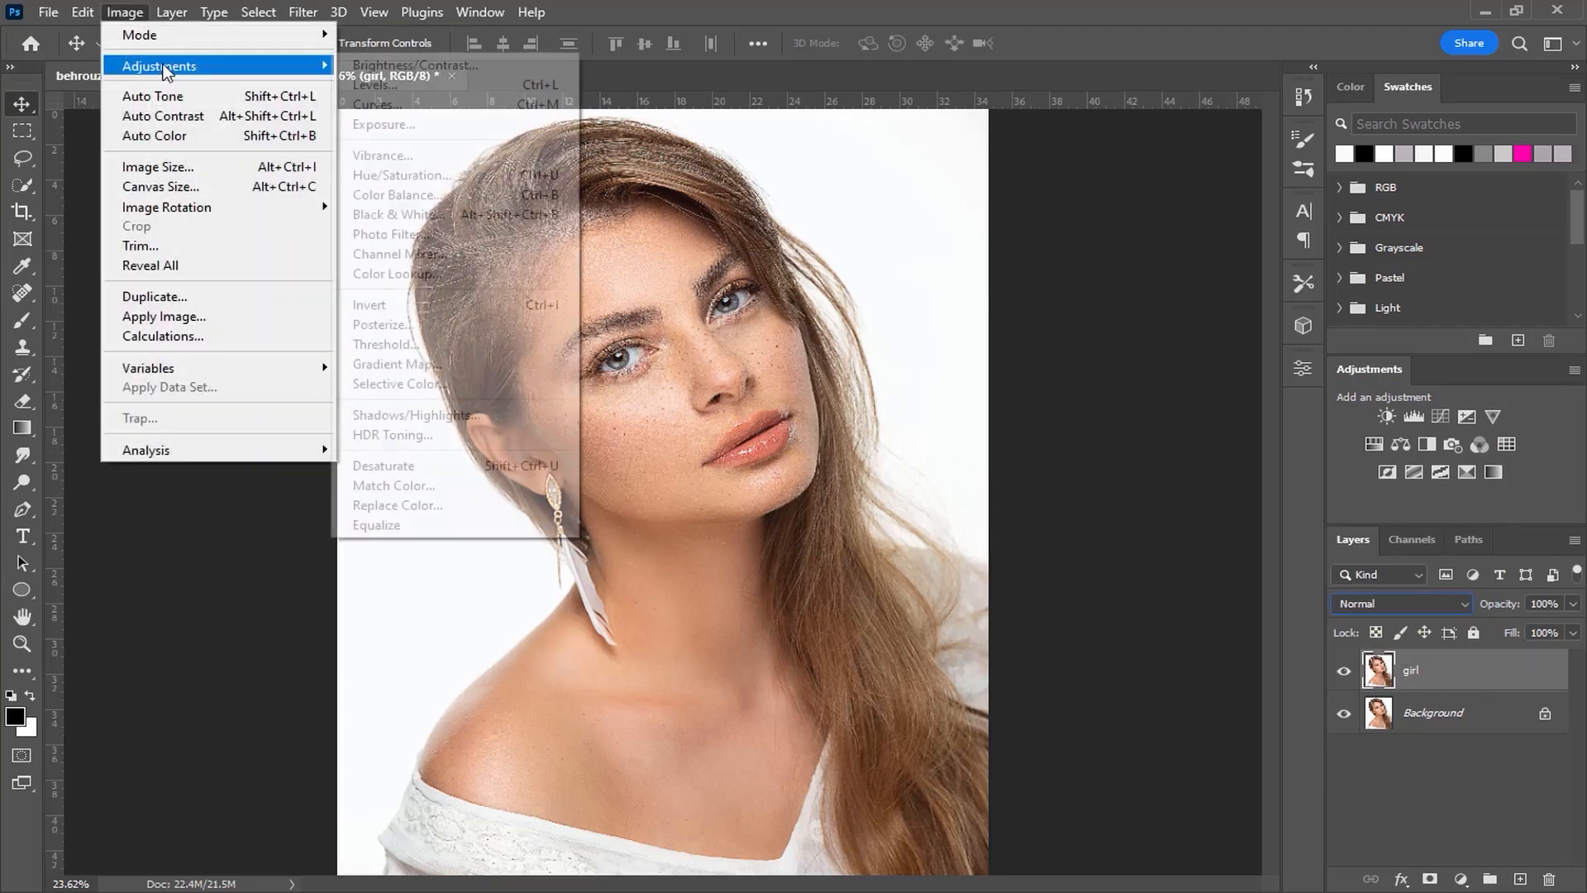
left_click(478, 413)
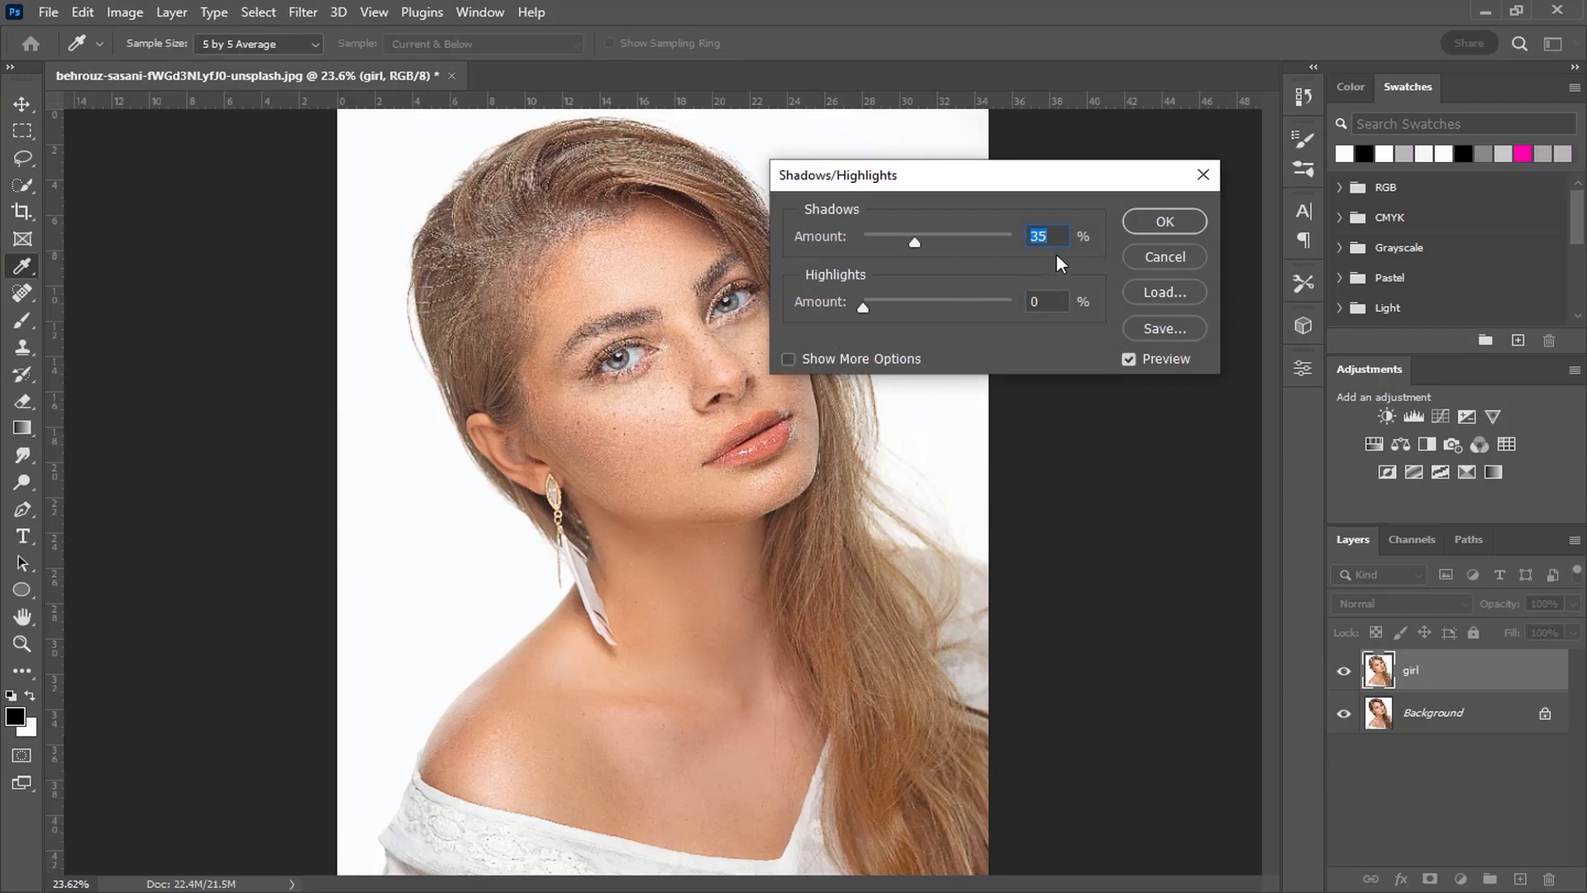
key("Return")
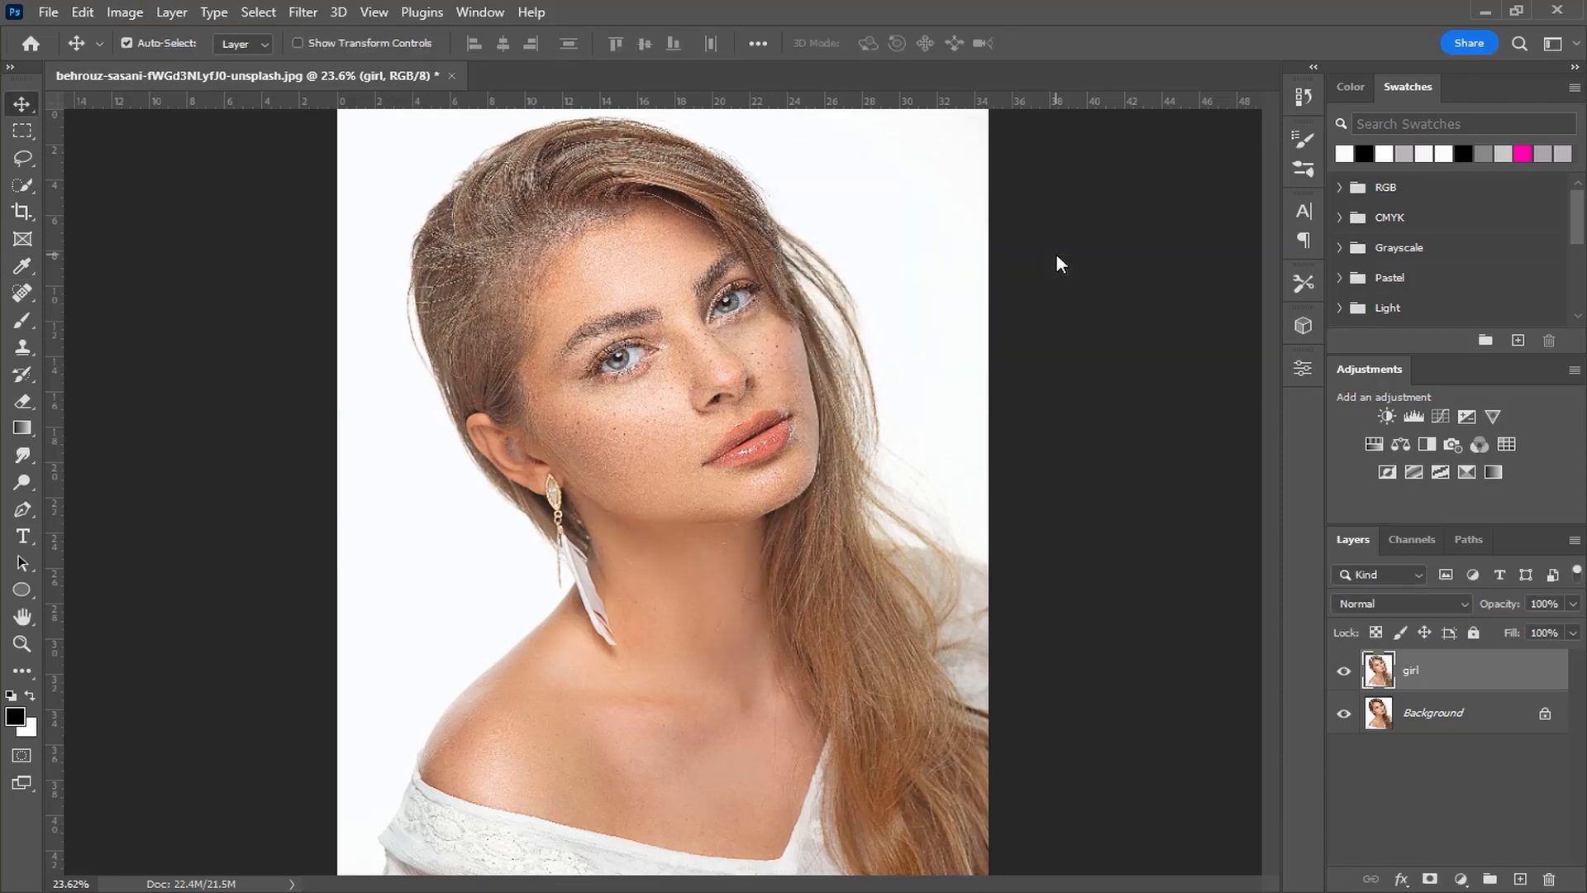
Step: Apply Unsharp Mask to the girl layer with an amount of 150
left_click(301, 12)
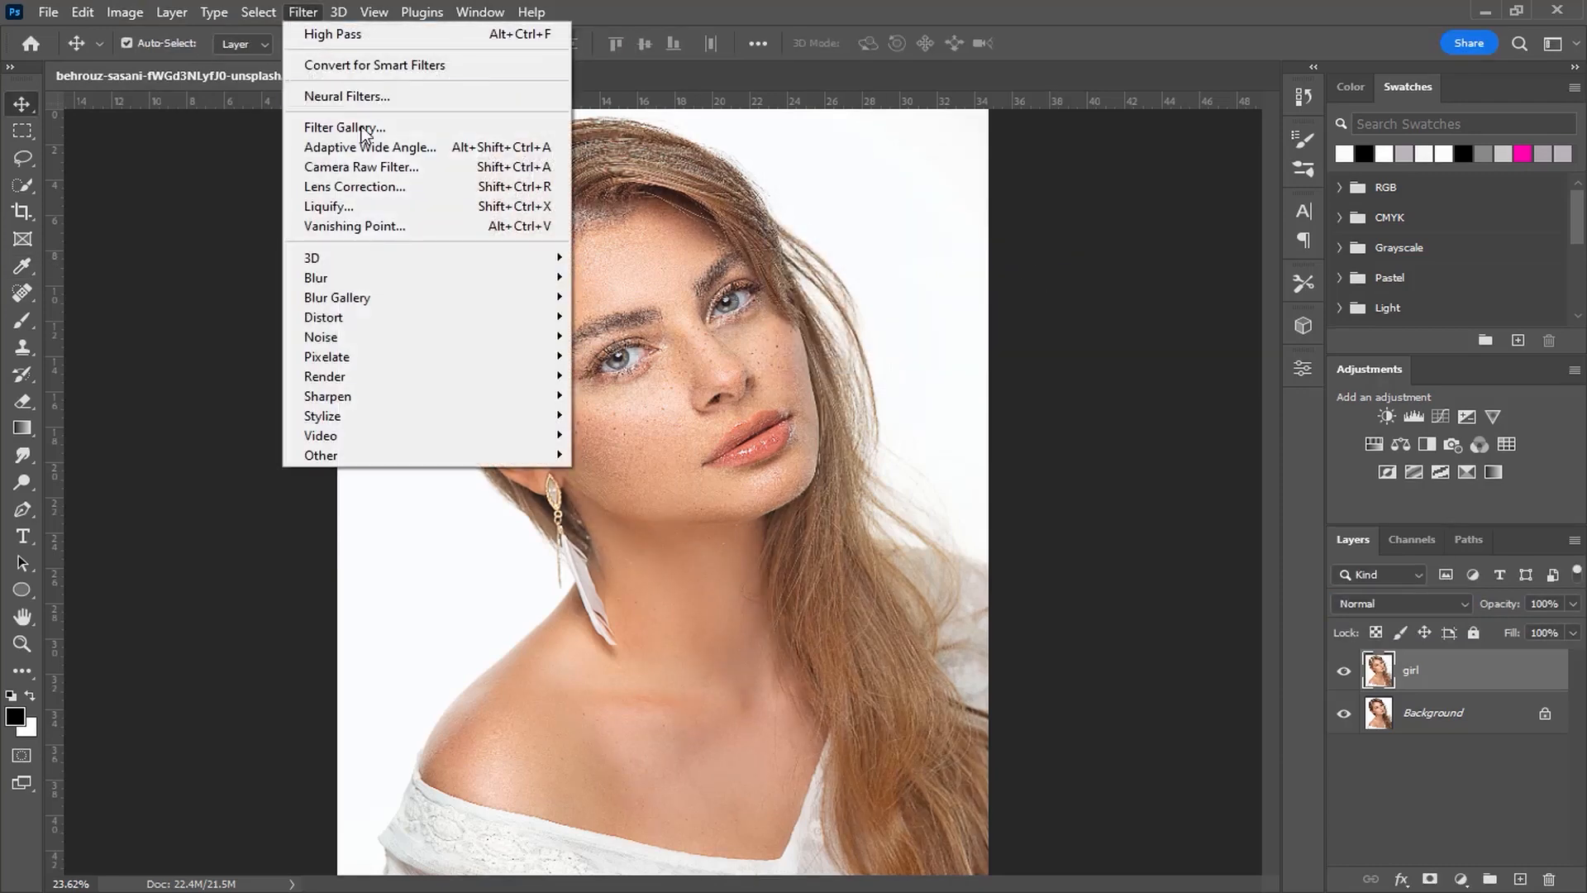
mouse_move(360, 397)
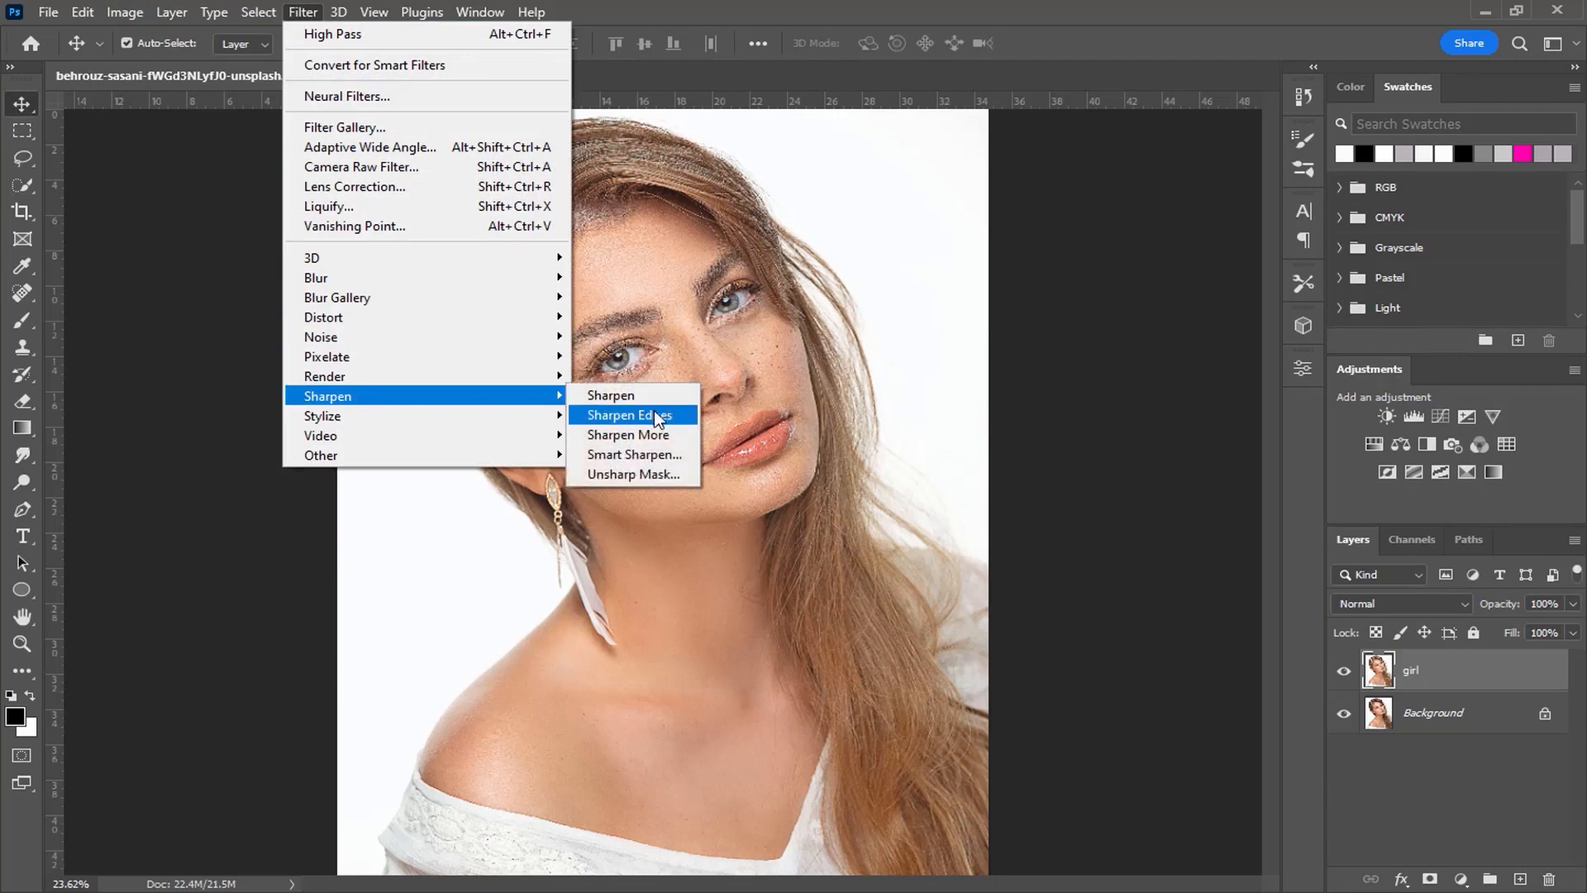
left_click(643, 473)
type("150")
key("Return")
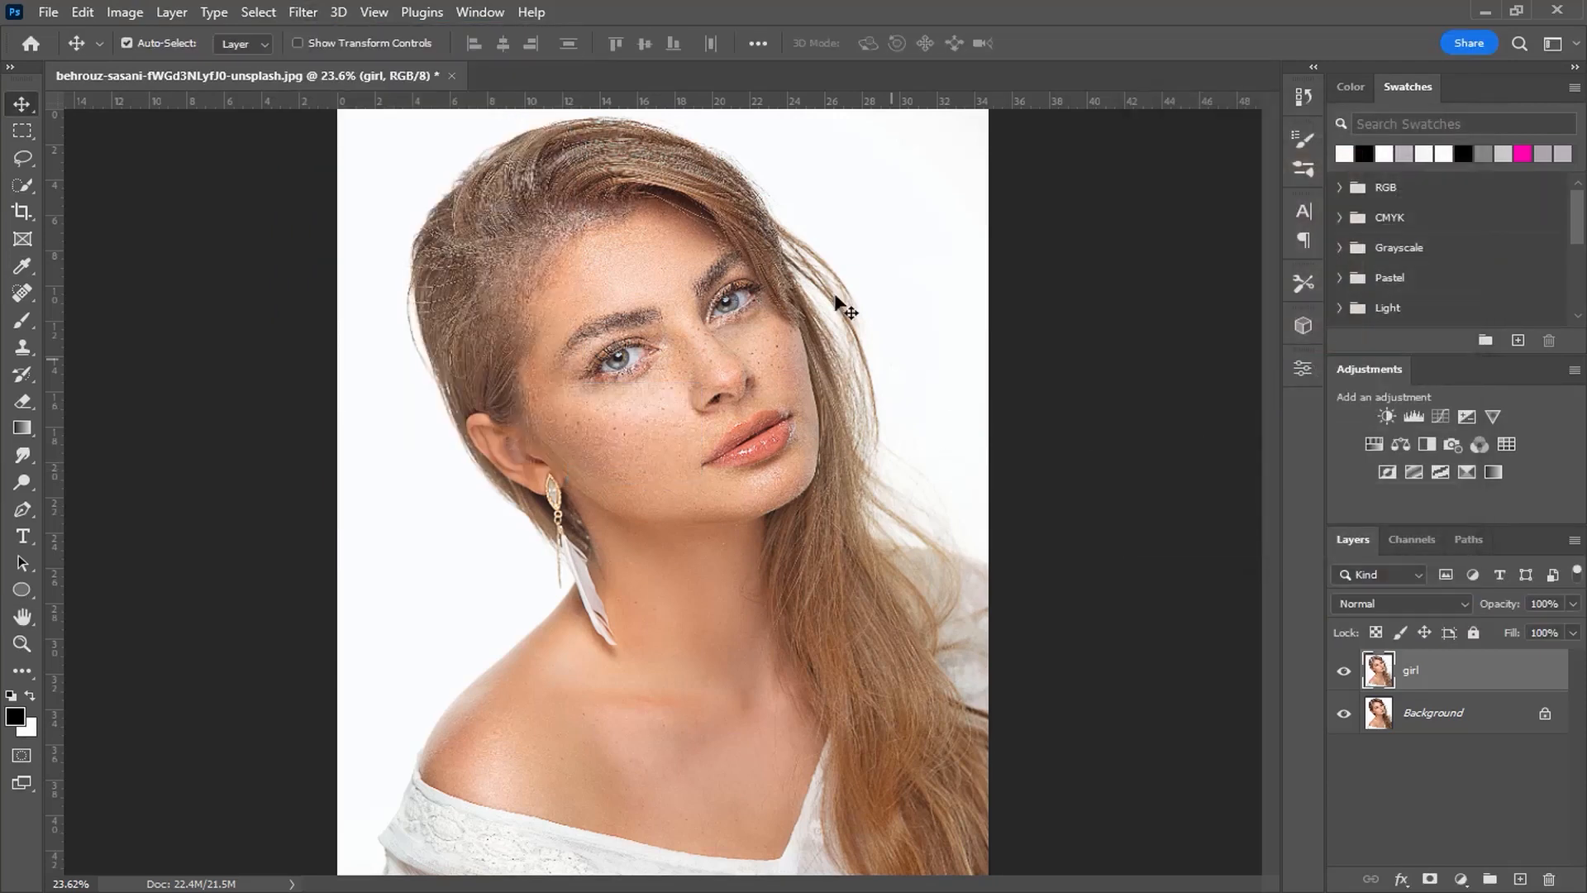
Step: Apply the Diffuse filter in Anisotropic mode and toggle the layer's visibility to compare
left_click(302, 12)
mouse_move(368, 420)
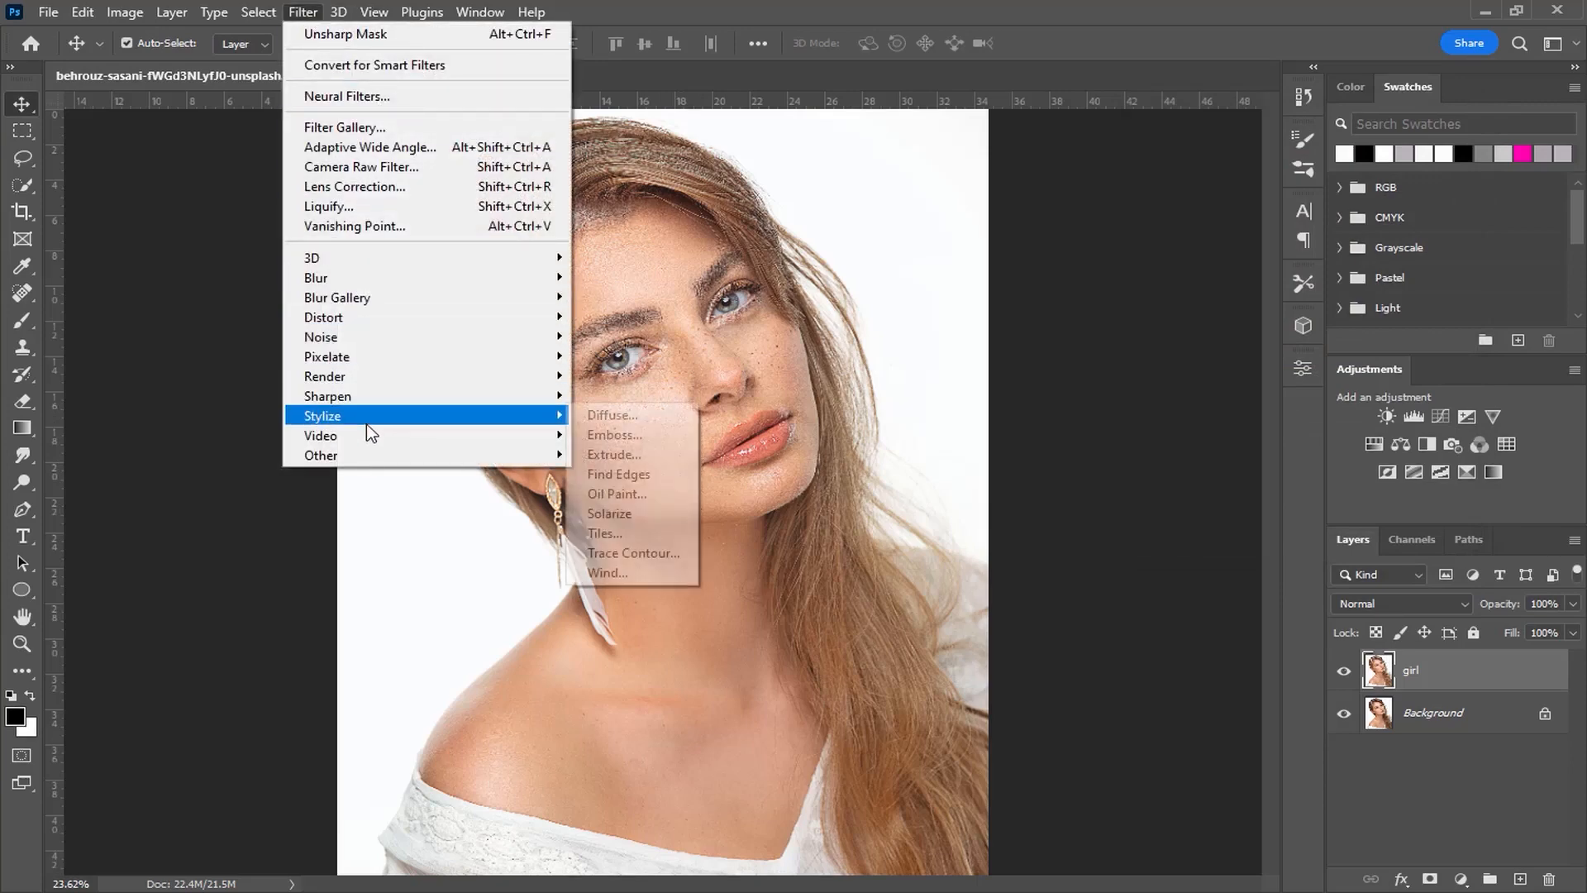
left_click(622, 422)
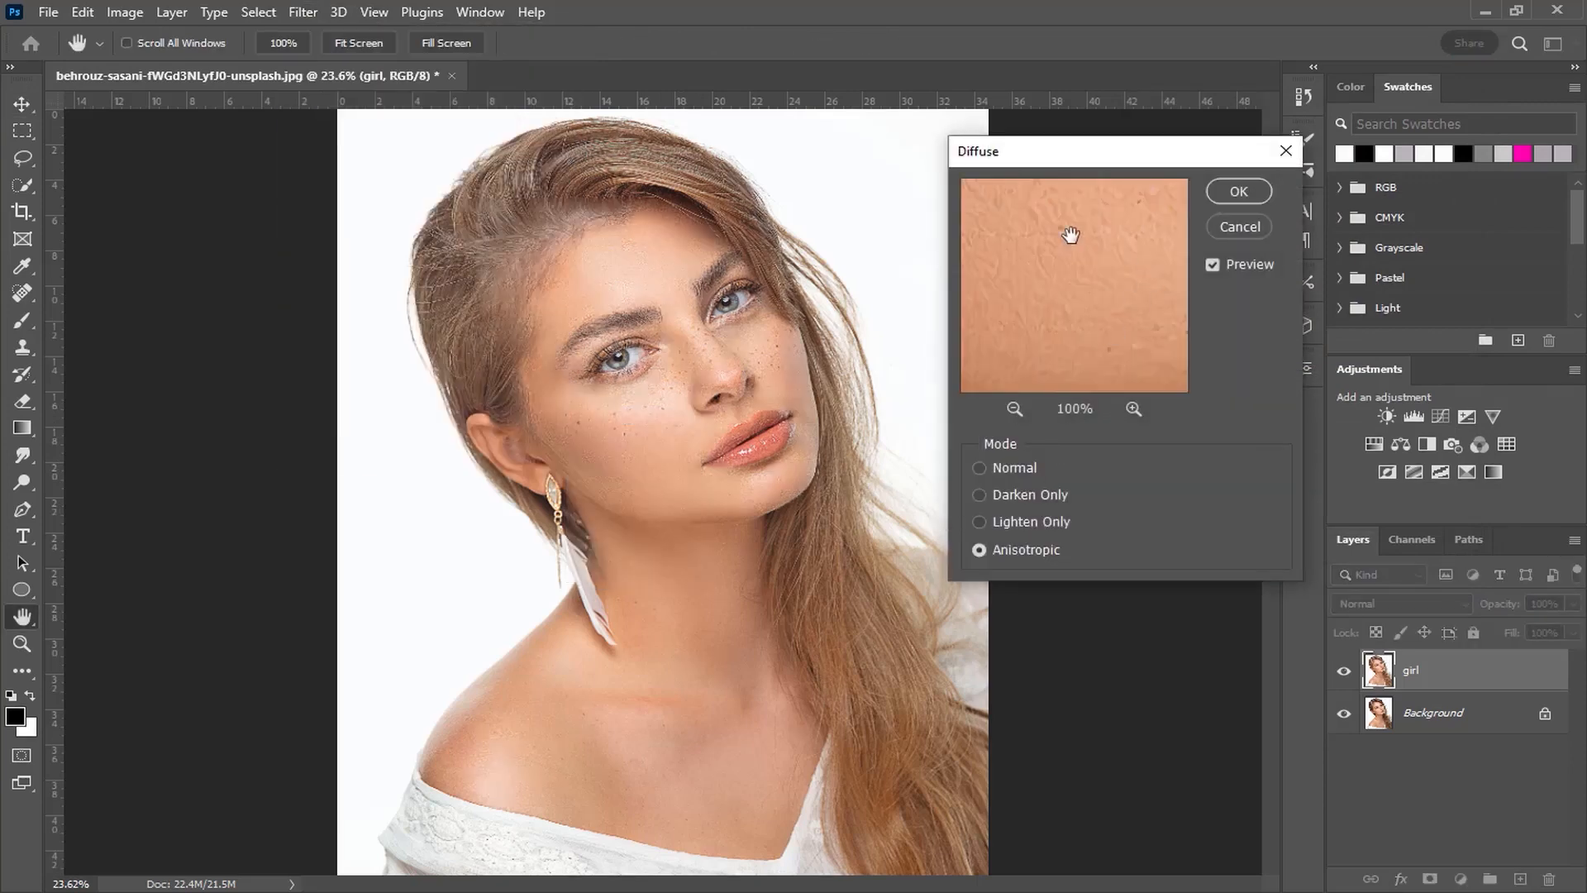
left_click_drag(1027, 294, 1054, 312)
left_click(1232, 198)
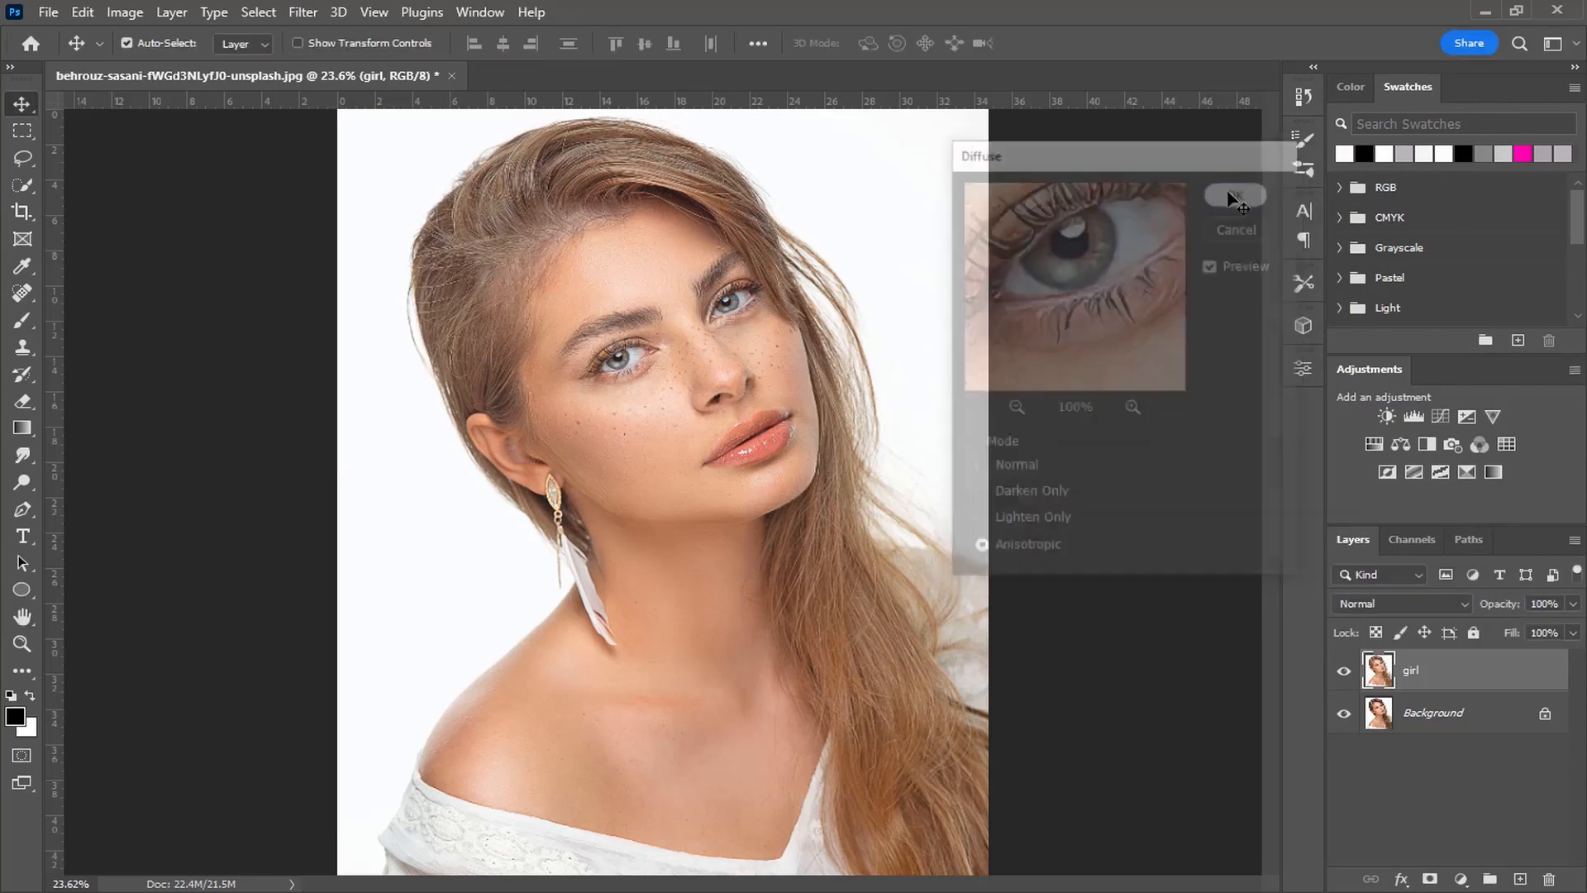
left_click(1343, 672)
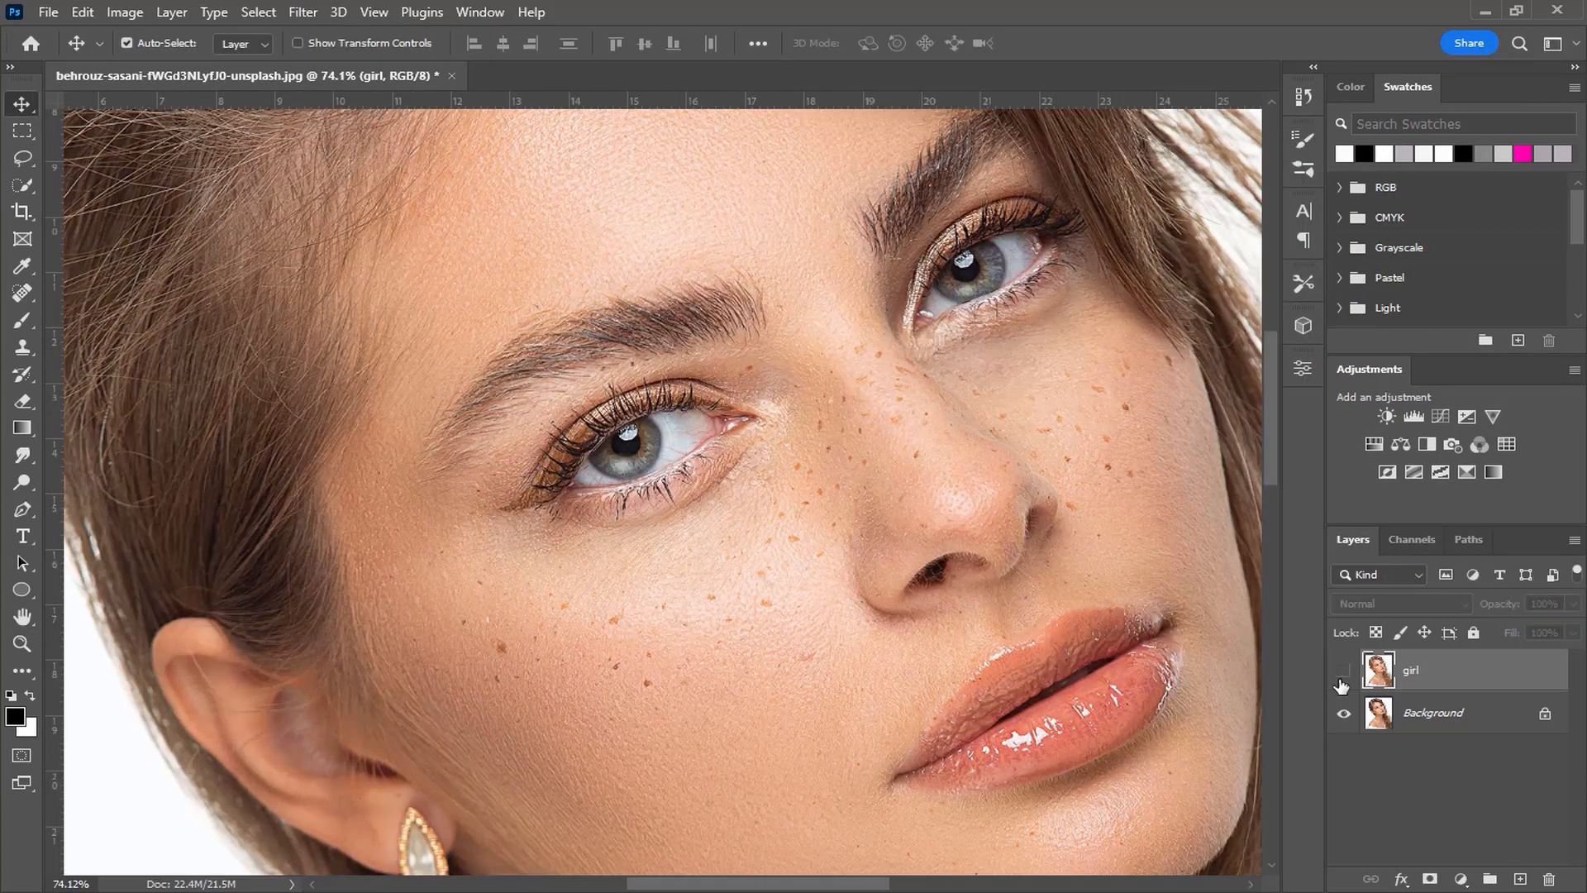
left_click(1344, 672)
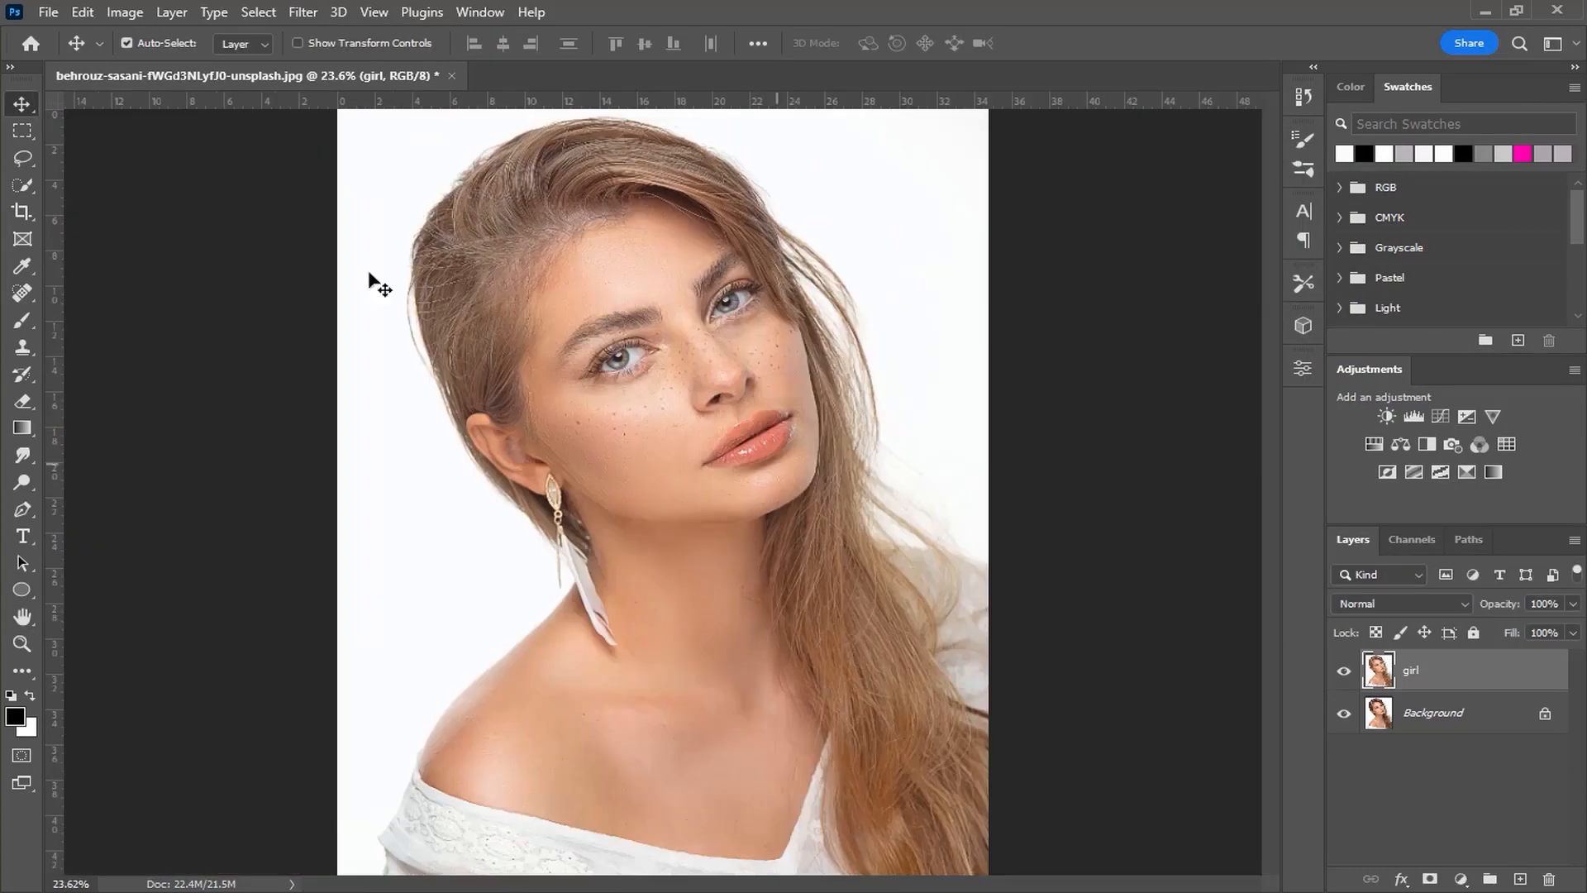
Step: Rotate the canvas 90° clockwise and reapply the Diffuse filter
left_click(125, 11)
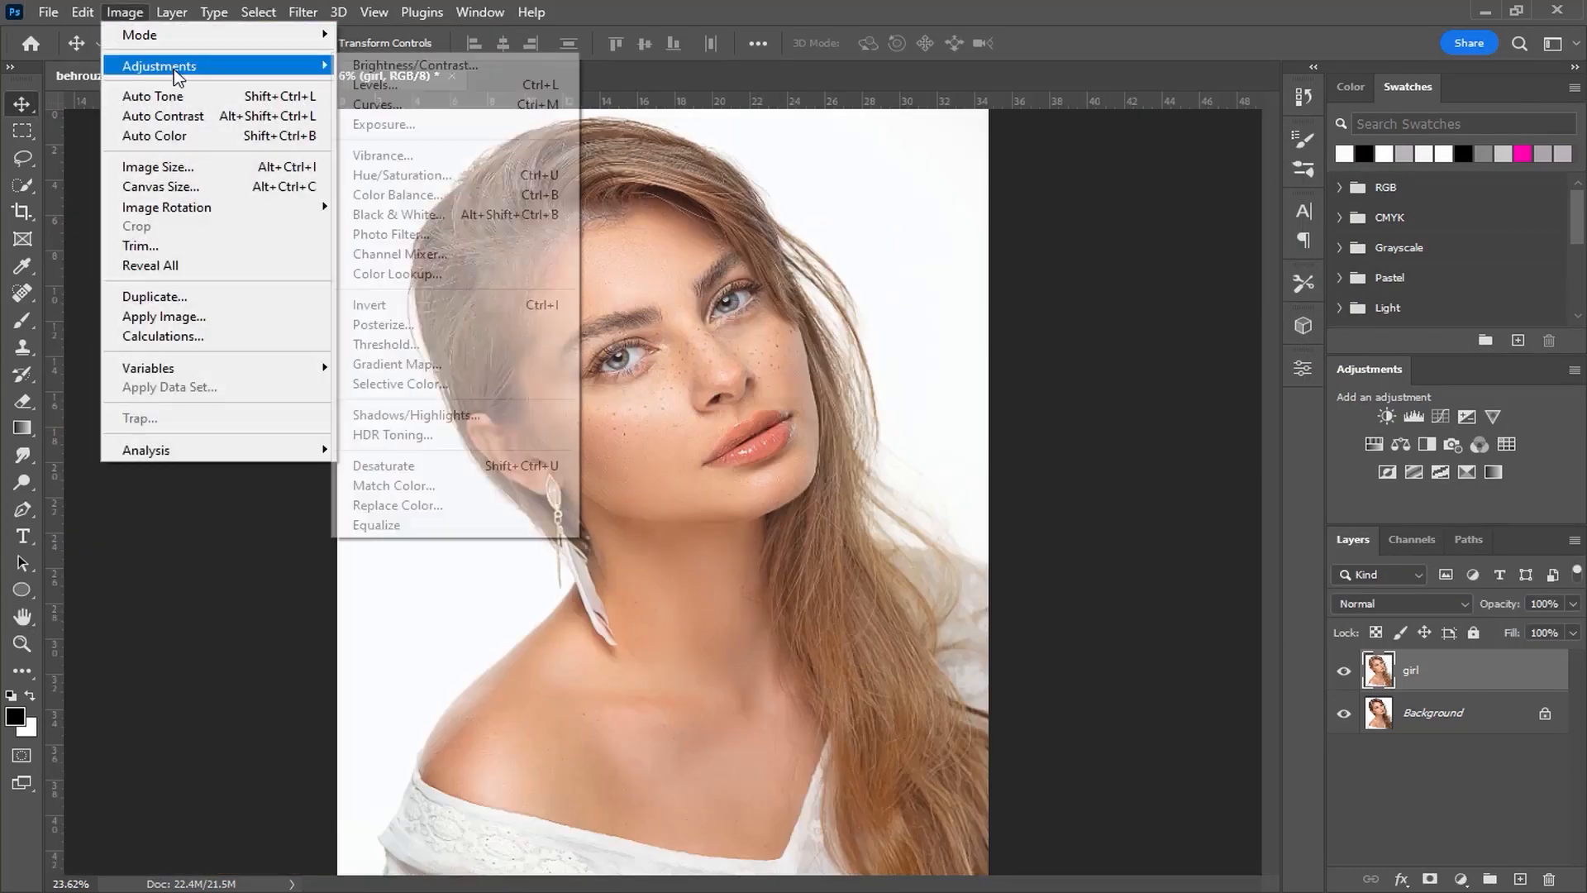
mouse_move(182, 206)
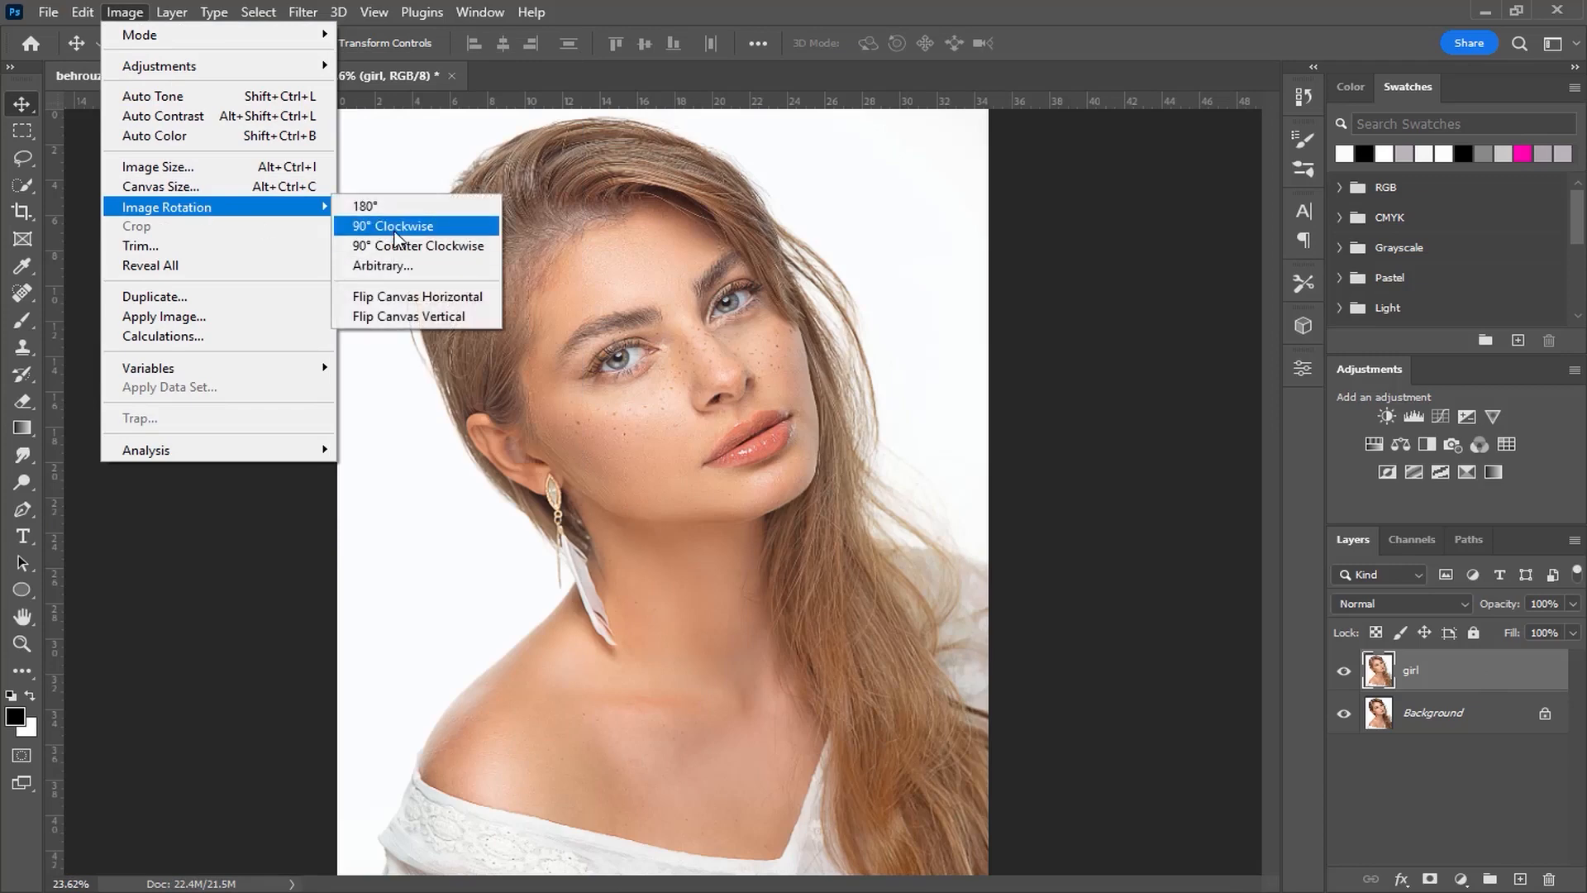
left_click(397, 221)
left_click(306, 12)
left_click(325, 34)
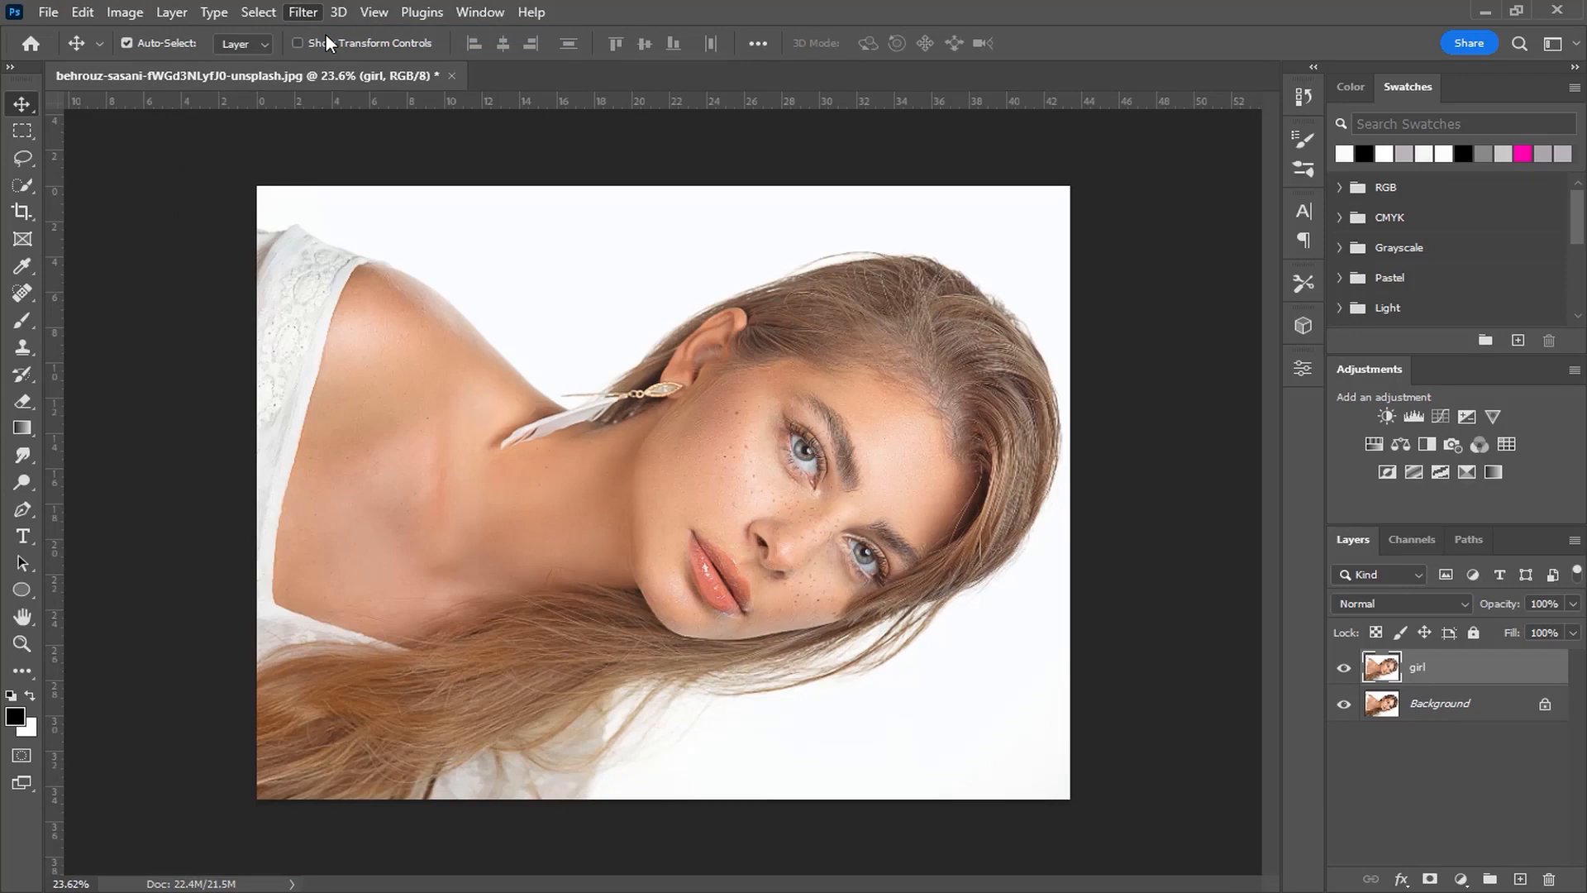
Step: Rotate the canvas another 90° clockwise, leaving it upside down, and reapply Diffuse
left_click(125, 12)
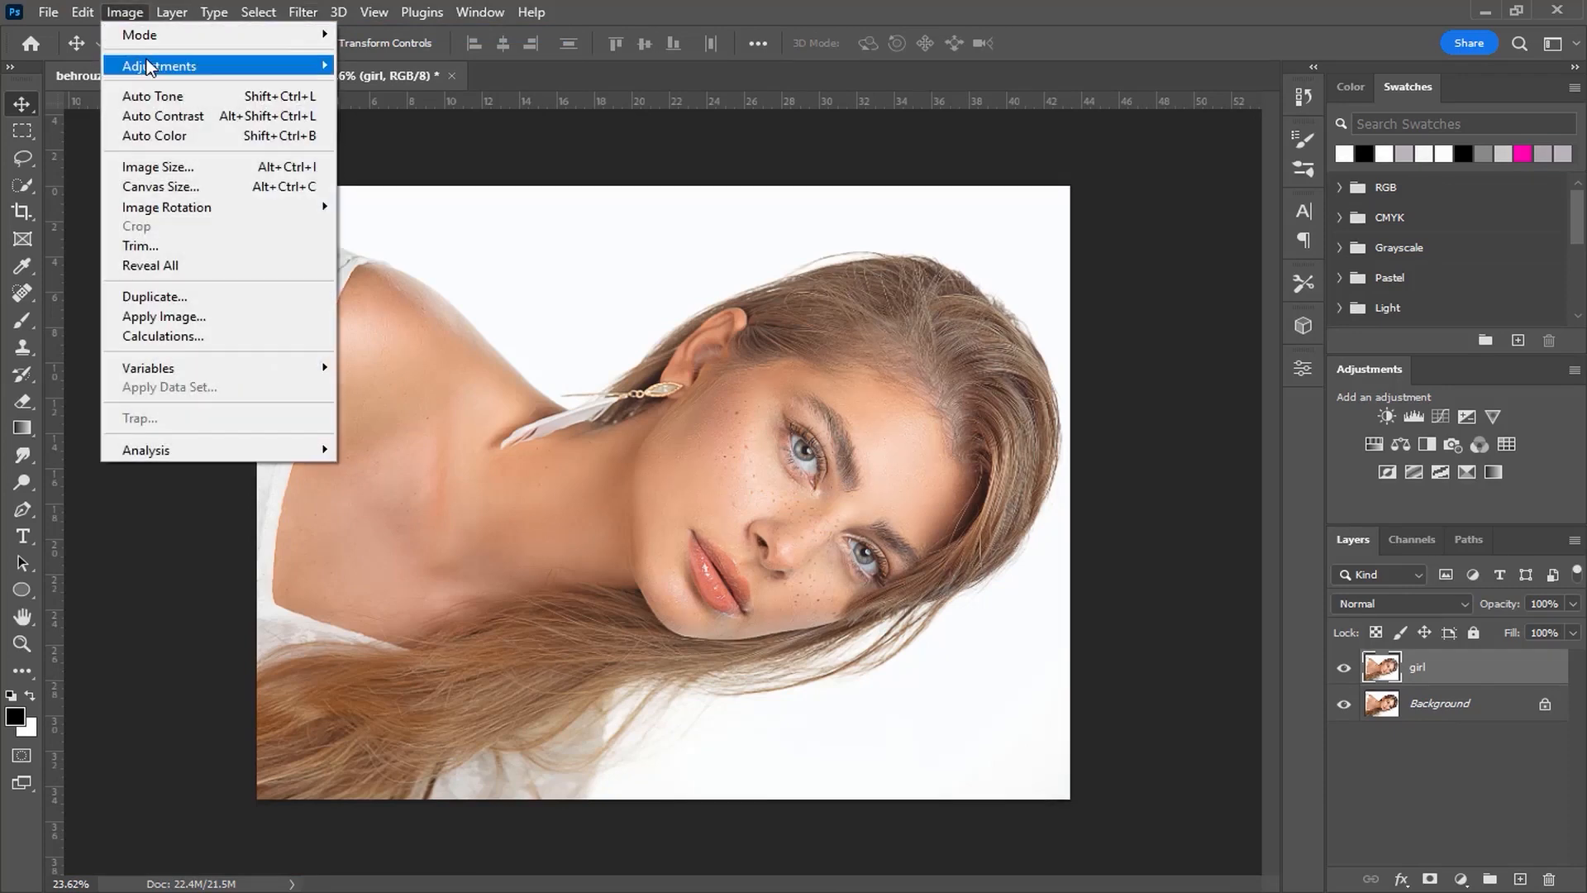
mouse_move(164, 205)
left_click(375, 218)
left_click(301, 12)
left_click(319, 39)
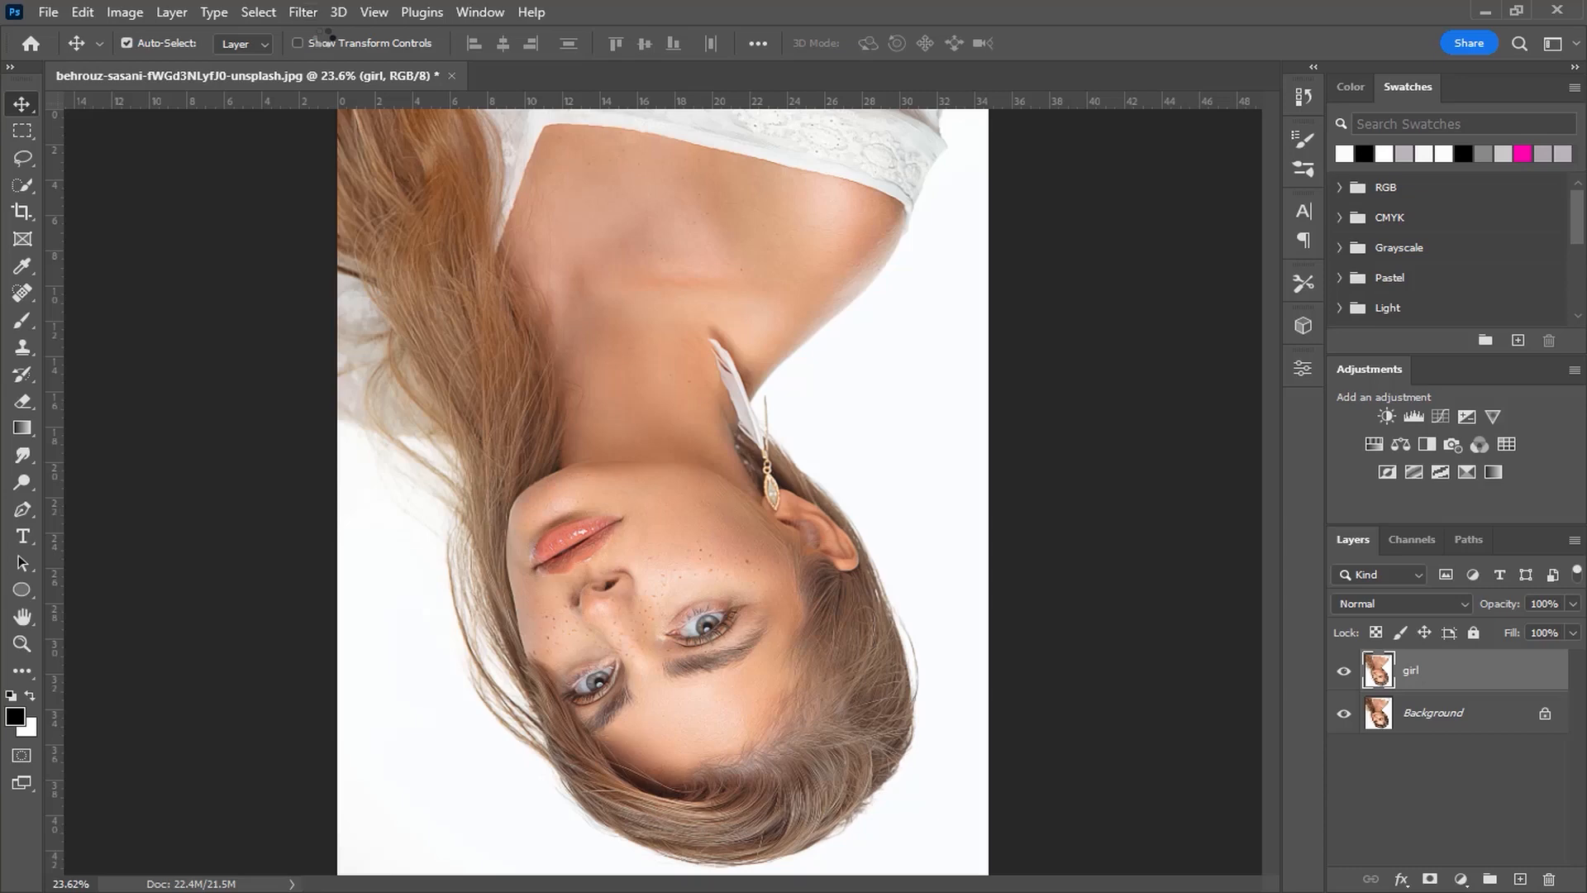
Step: Rotate the canvas a third time 90° clockwise and run Diffuse once more
left_click(142, 15)
mouse_move(165, 202)
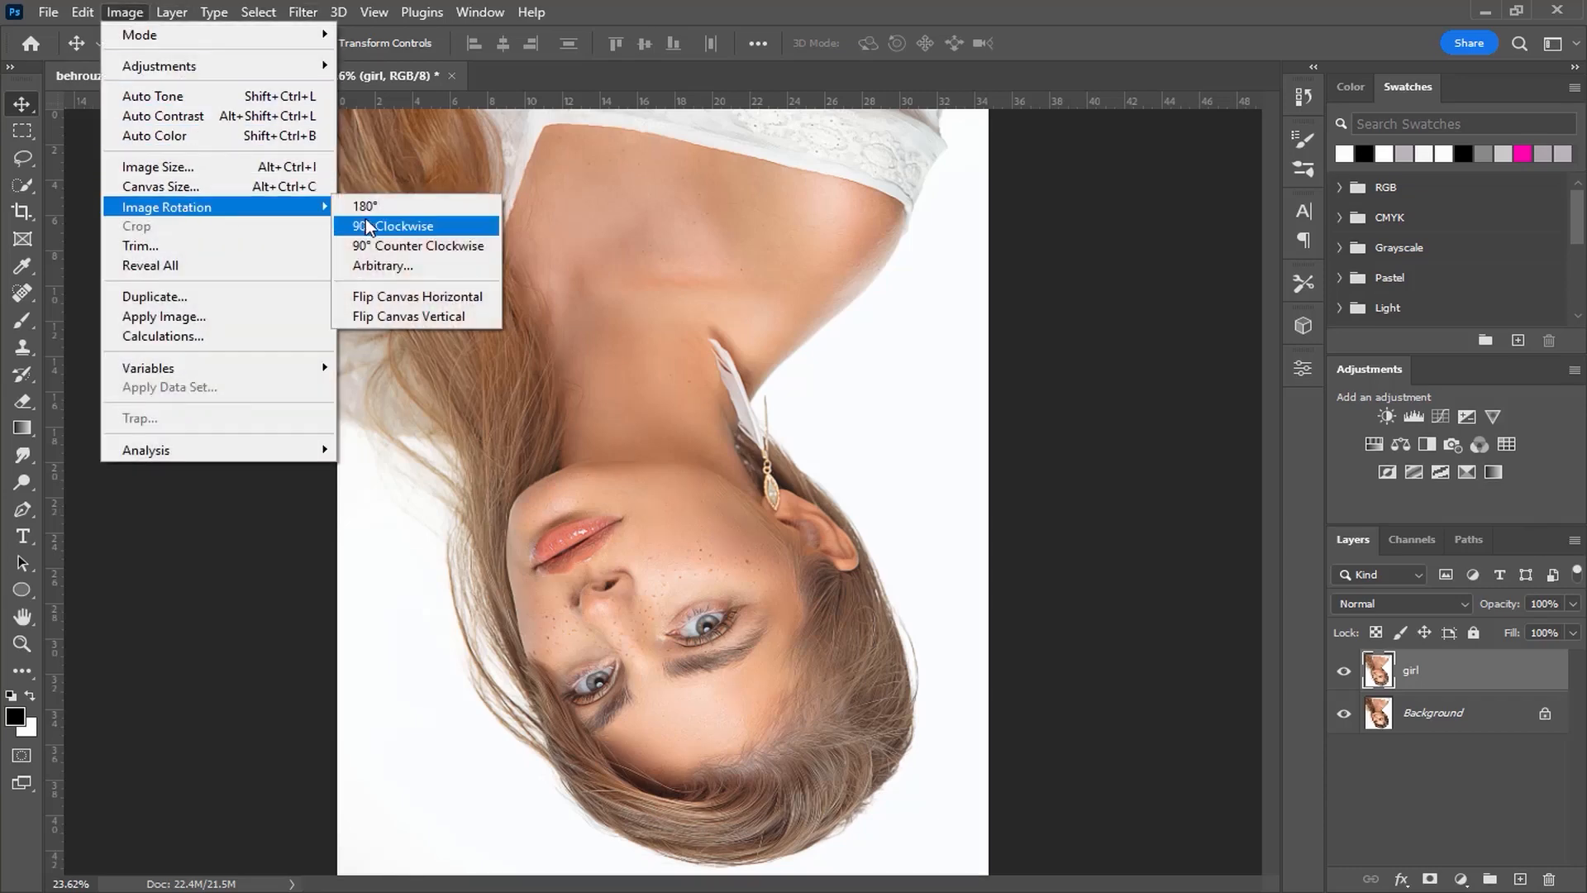
left_click(389, 225)
left_click(302, 12)
left_click(361, 31)
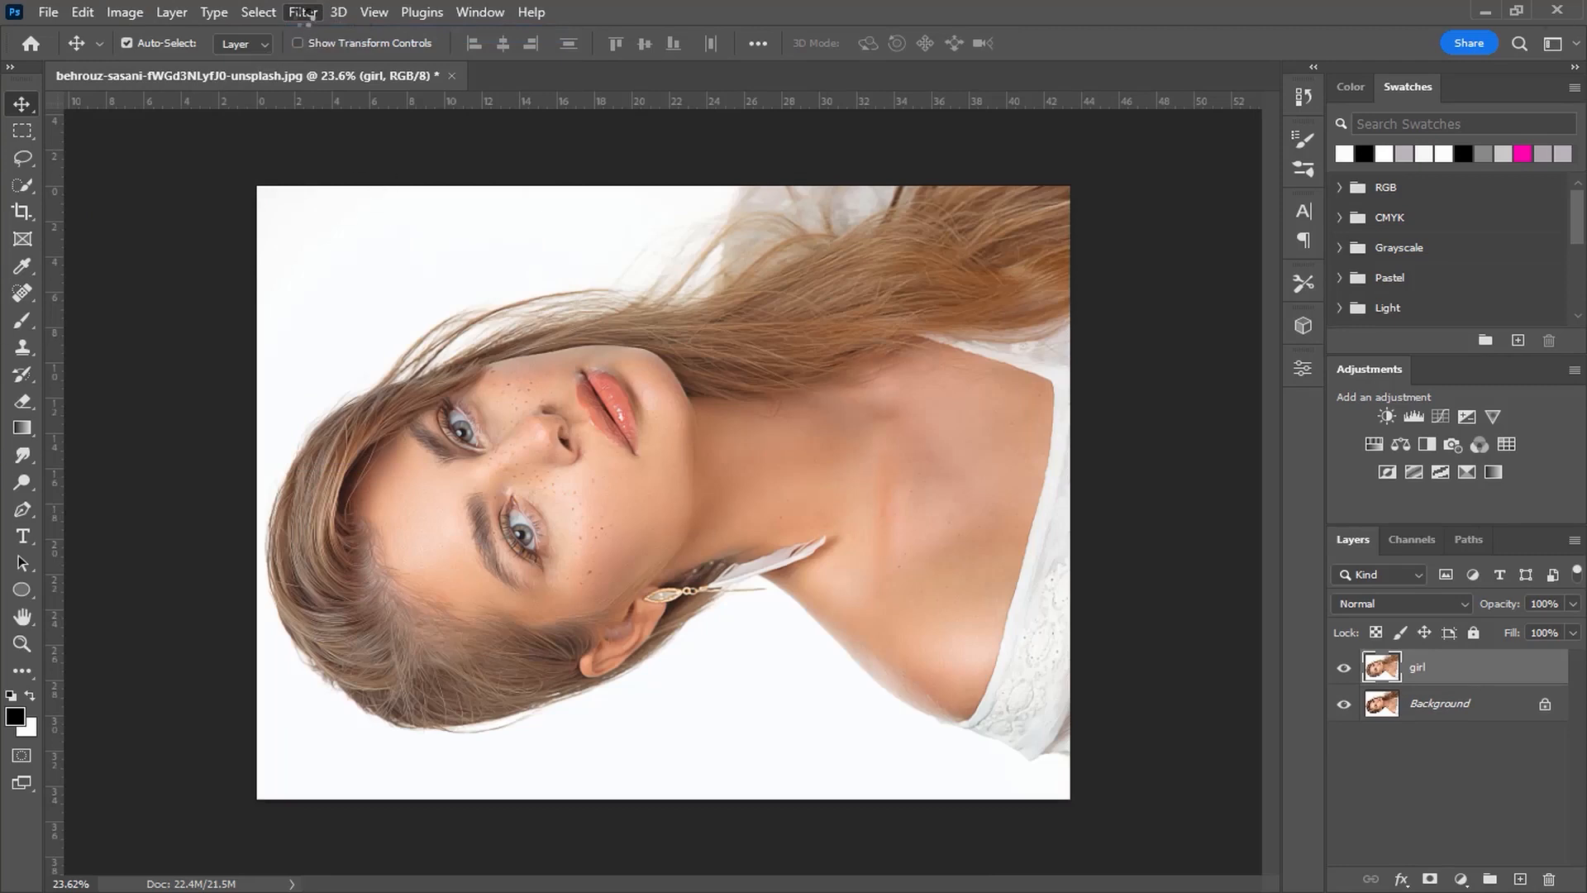
Step: Rotate the canvas 90° clockwise back to its upright orientation
left_click(125, 12)
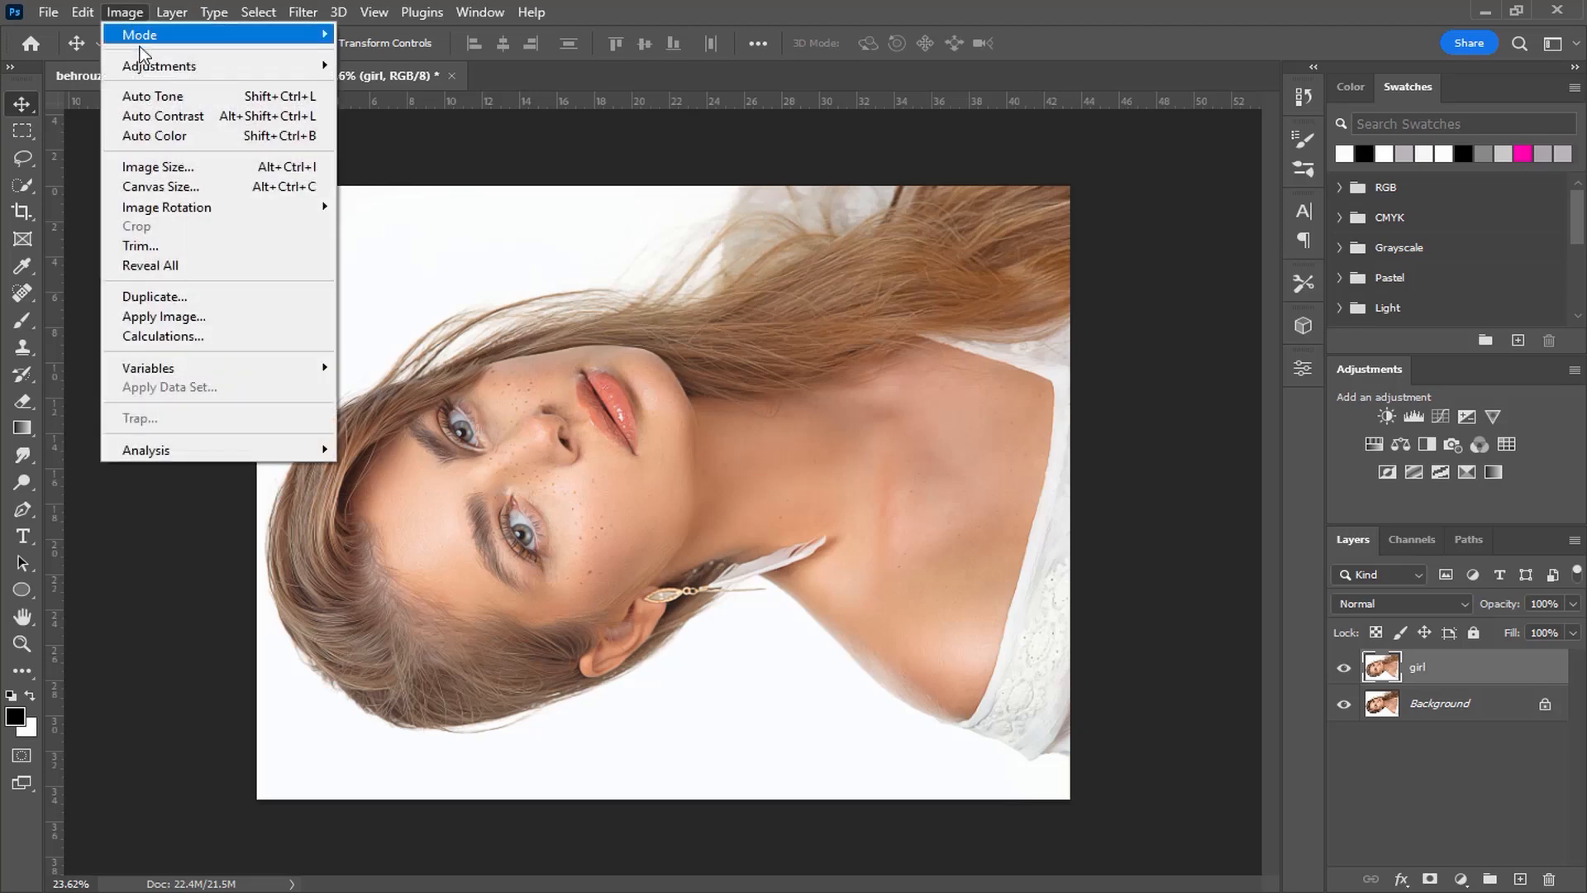
mouse_move(177, 208)
left_click(364, 227)
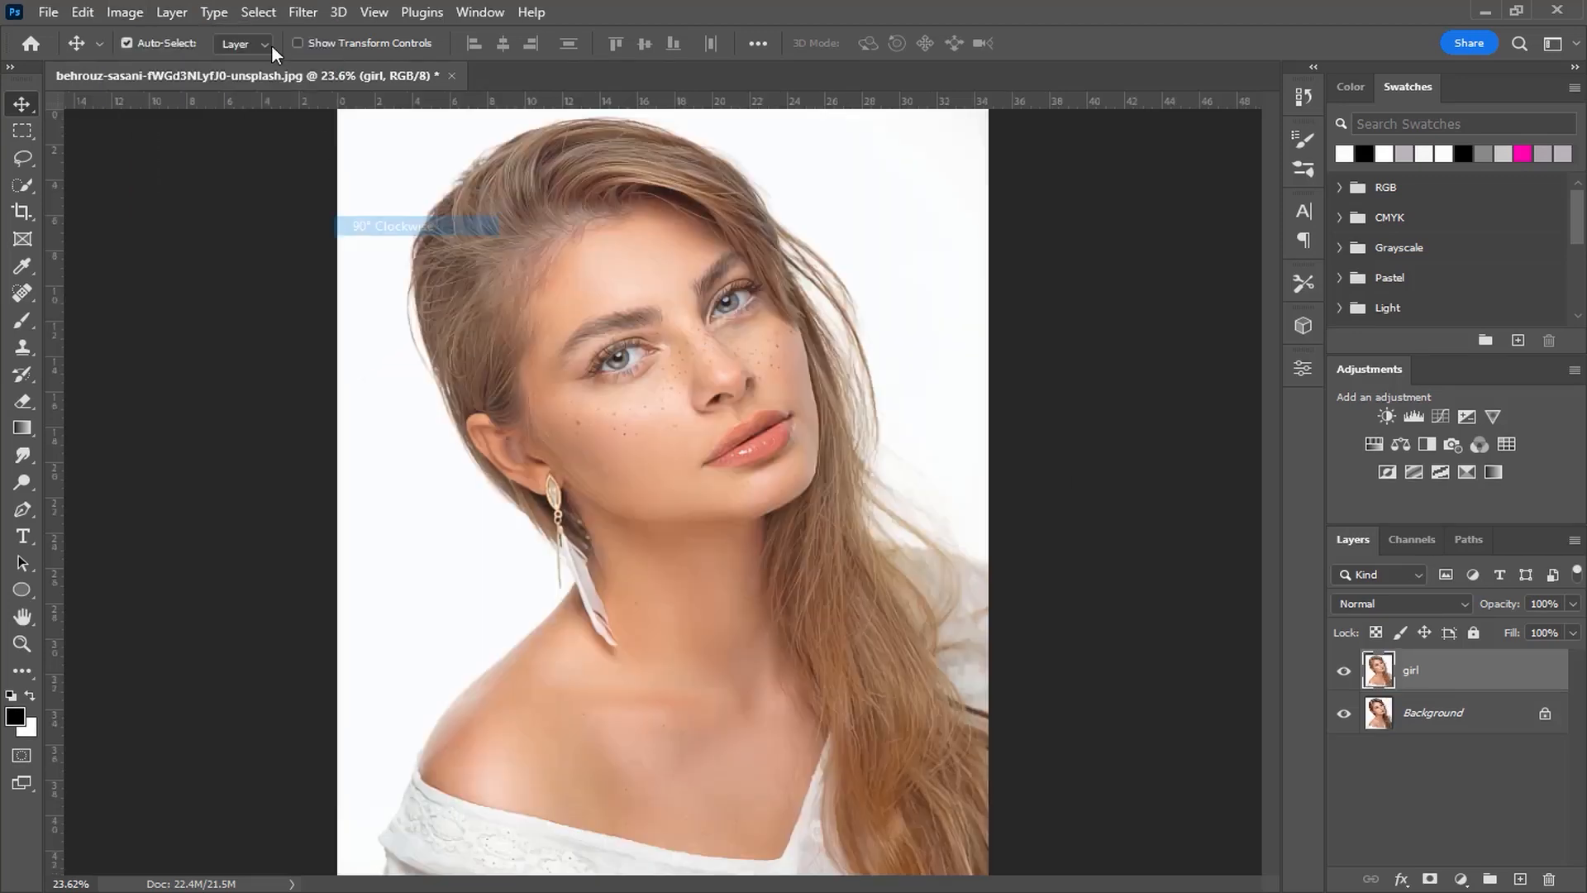
left_click(304, 13)
key("Escape")
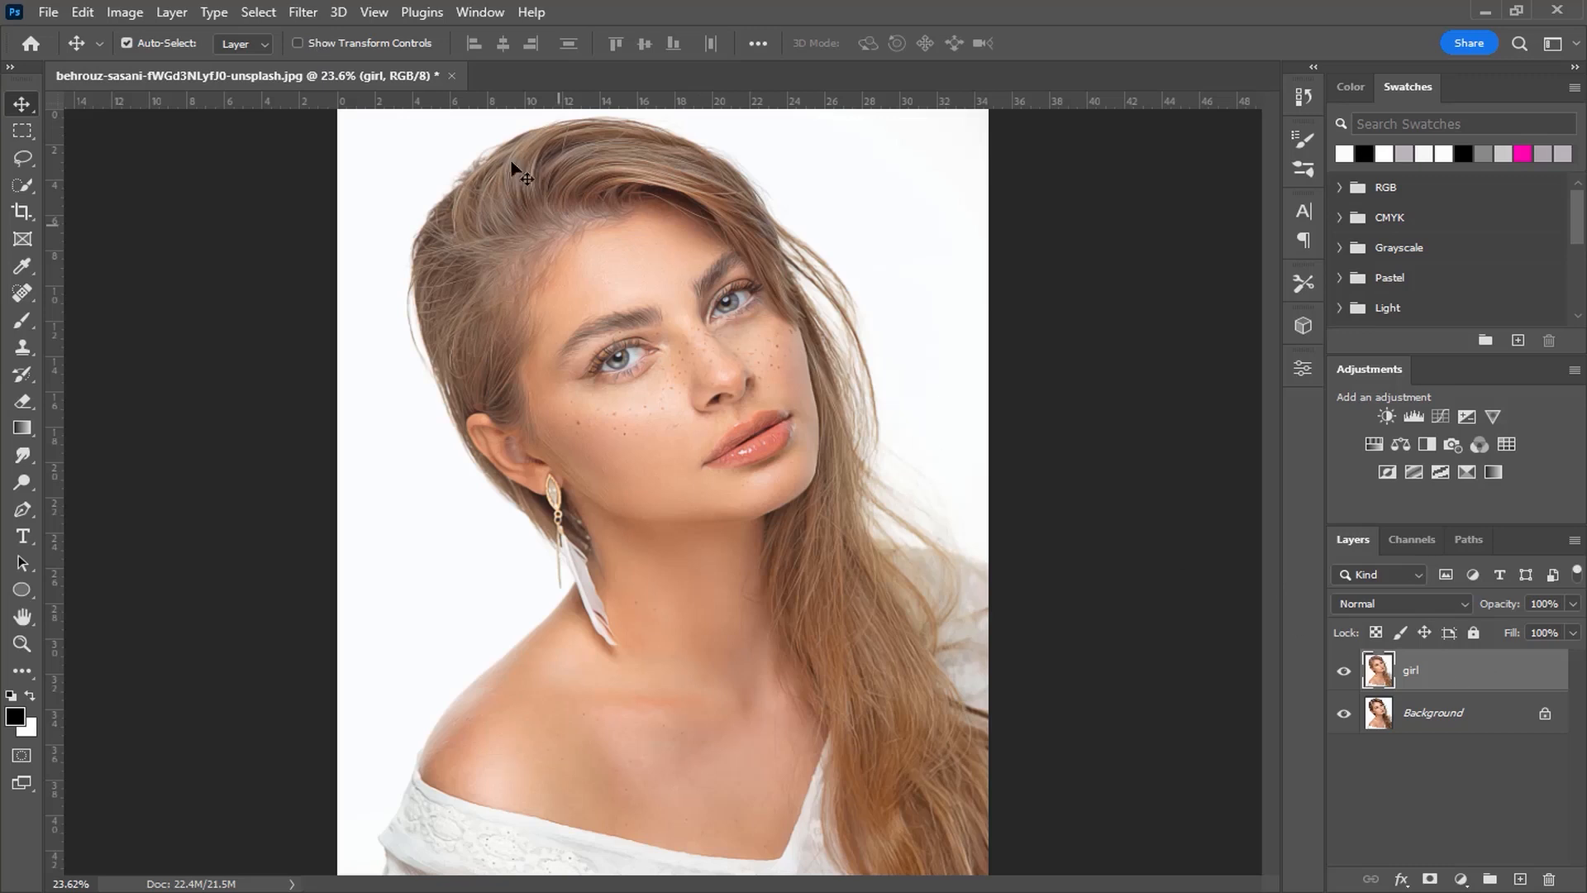
Step: Apply Reduce Noise to the girl layer with an adjusted strength
left_click(303, 17)
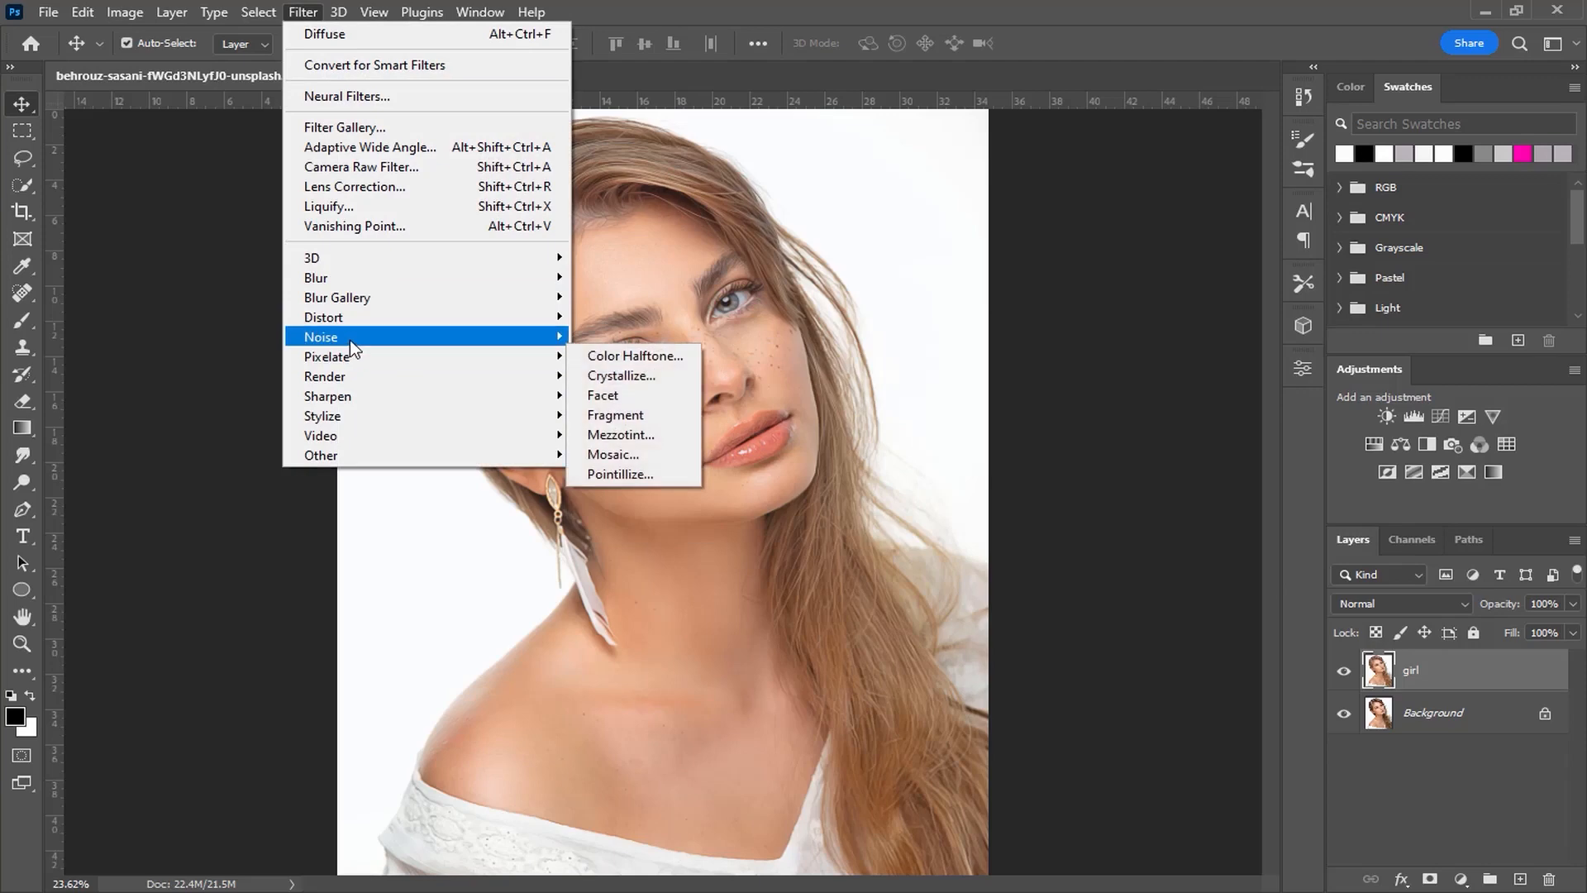
mouse_move(355, 337)
left_click(628, 415)
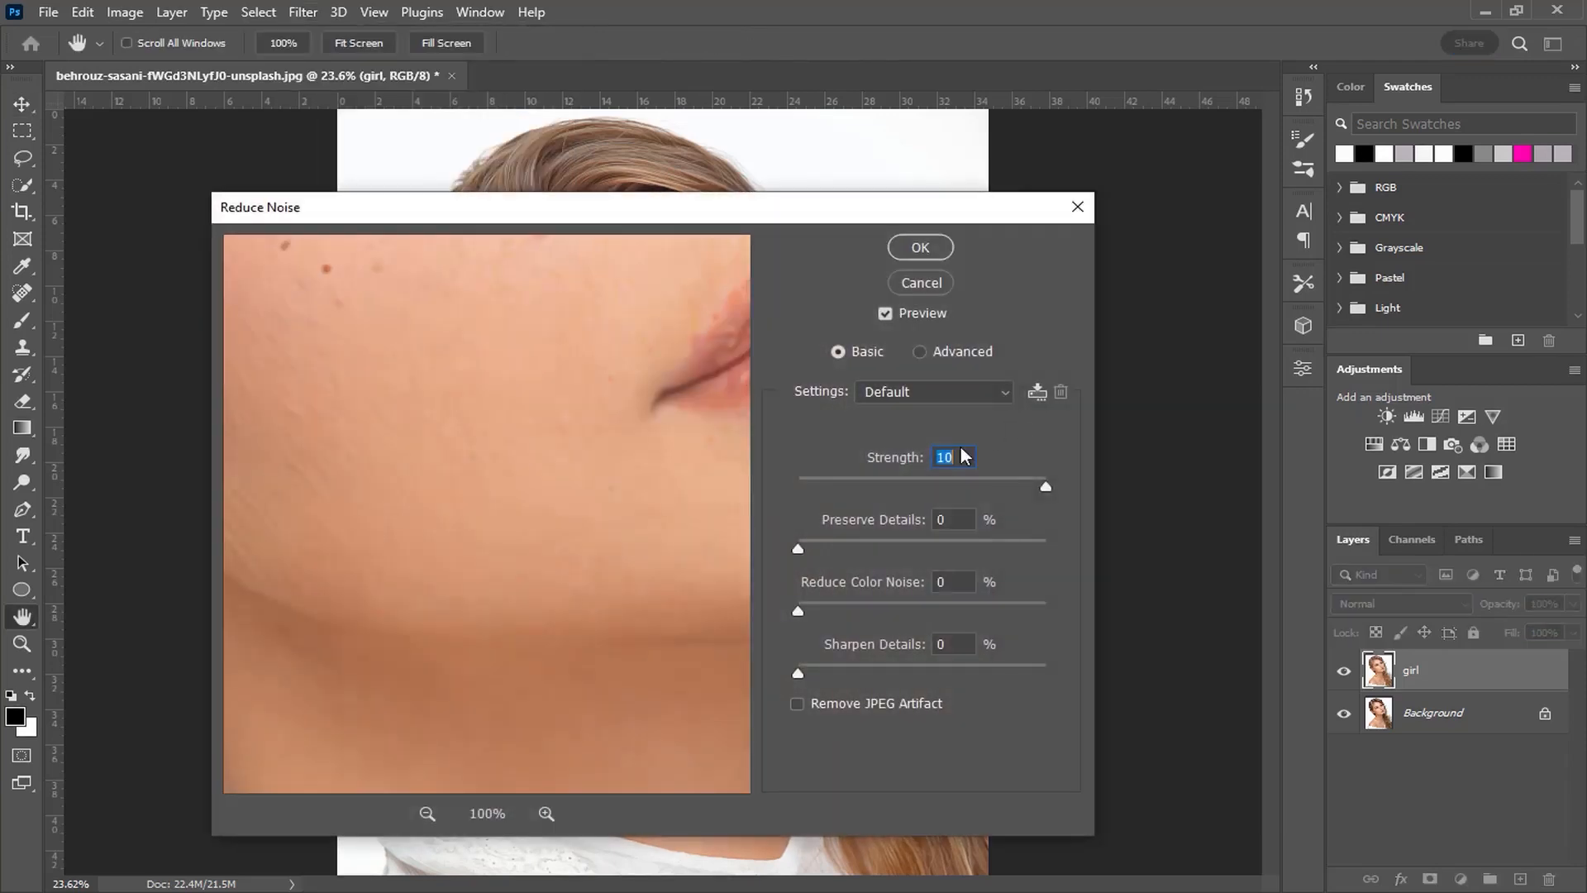
left_click_drag(563, 438, 542, 510)
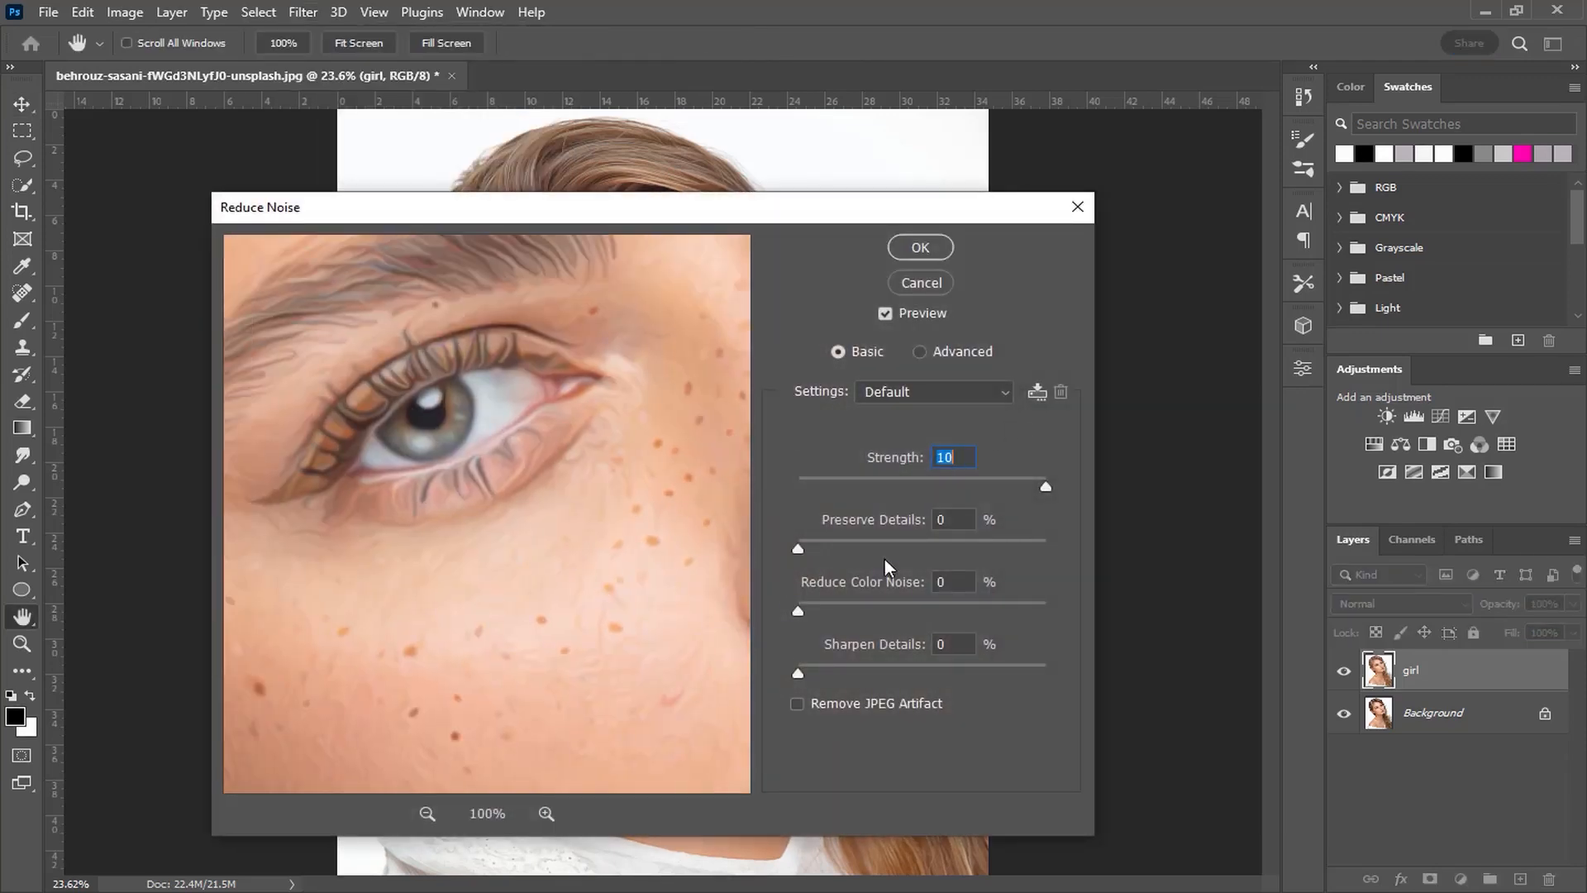
left_click_drag(1045, 490, 1005, 479)
left_click_drag(1028, 488, 960, 489)
key("Up")
key("Up")
left_click(930, 252)
Step: Duplicate the girl layer and apply High Pass with a 3.6 pixel radius to the copy
key("ctrl+j")
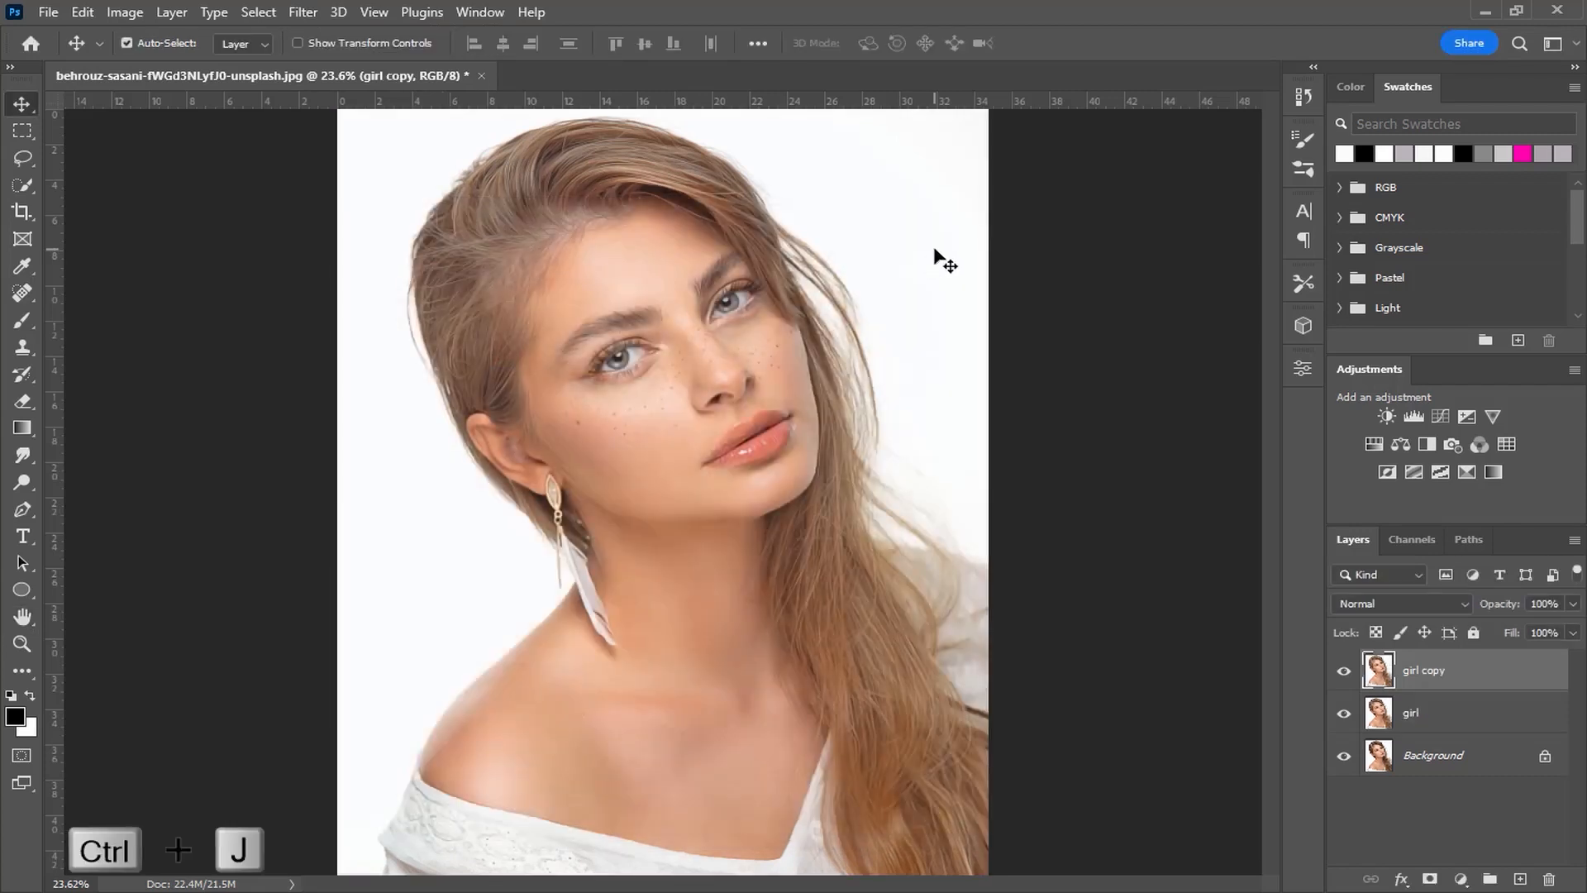
left_click(302, 12)
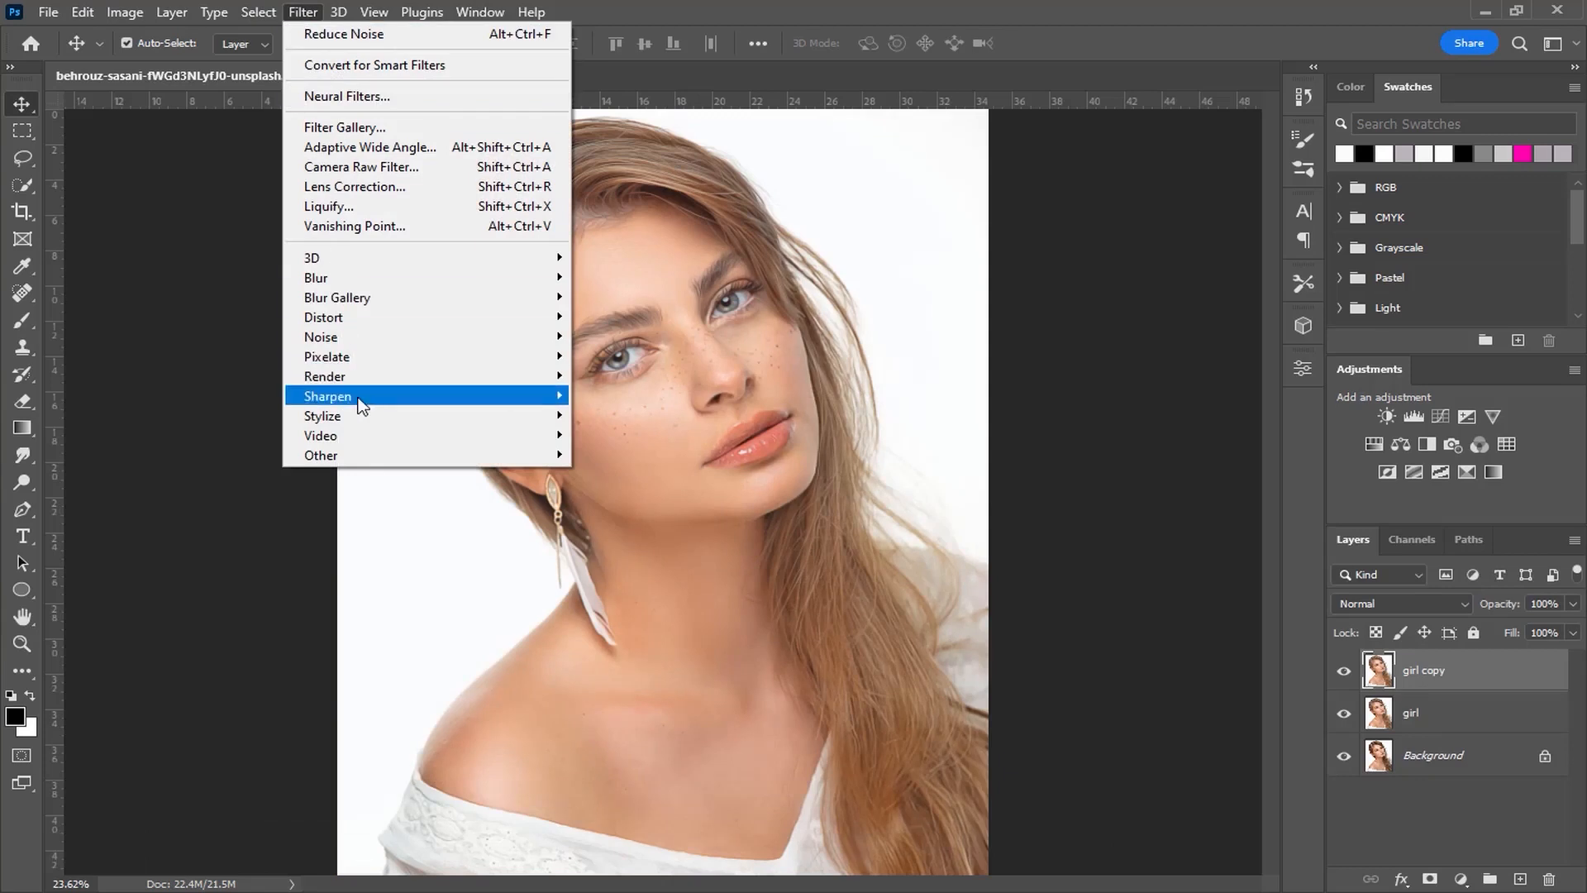
mouse_move(364, 455)
left_click(615, 468)
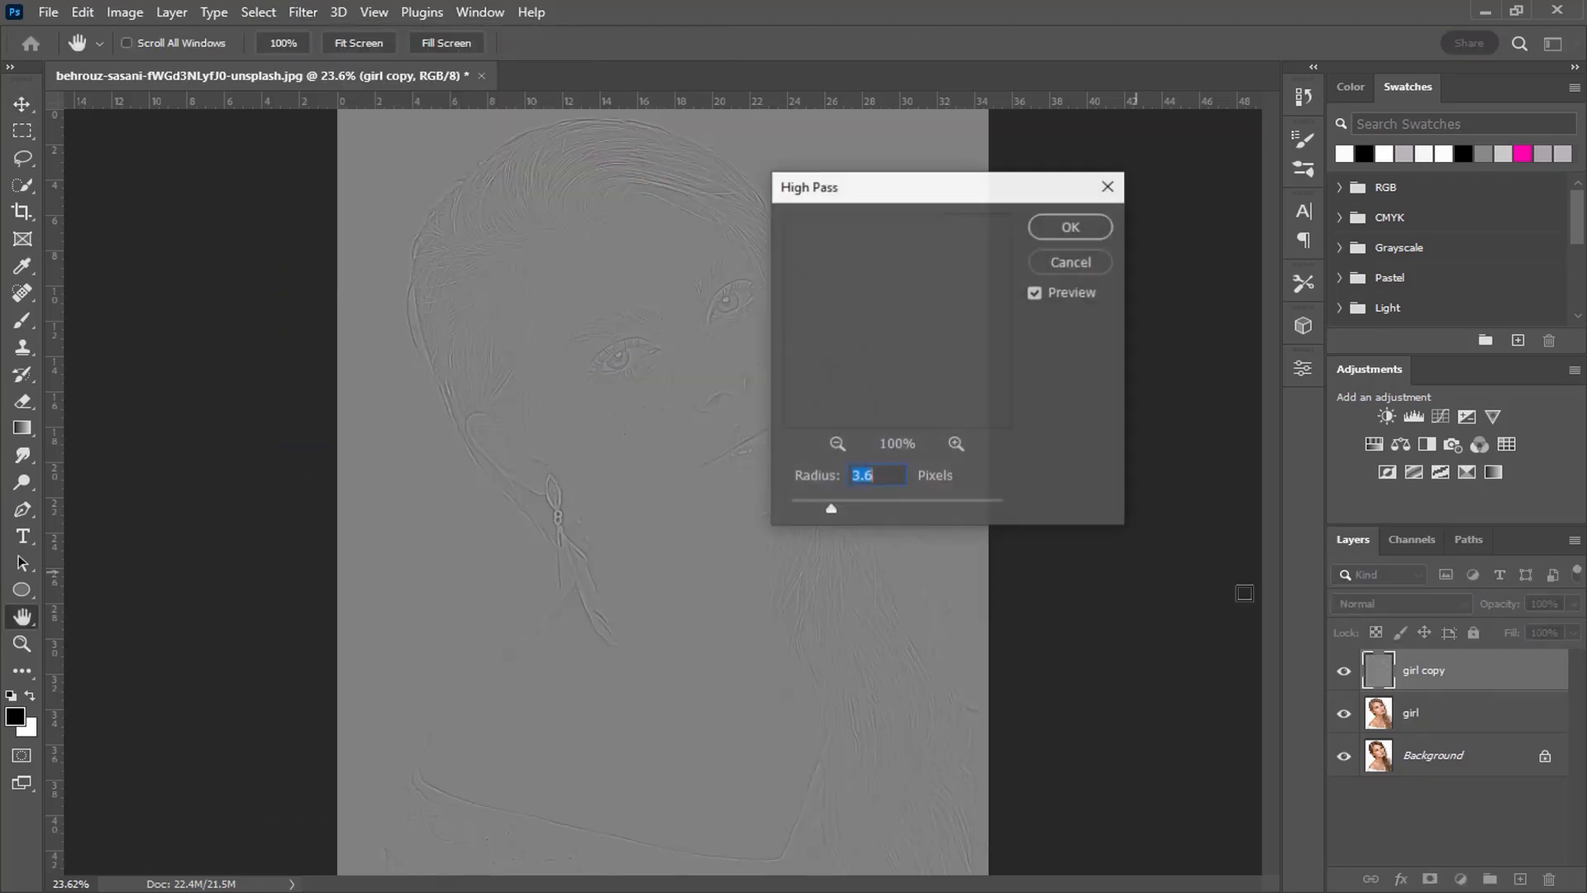
key("Return")
Step: Set the girl copy layer's blend mode to Overlay and merge it down into the girl layer
left_click(1407, 607)
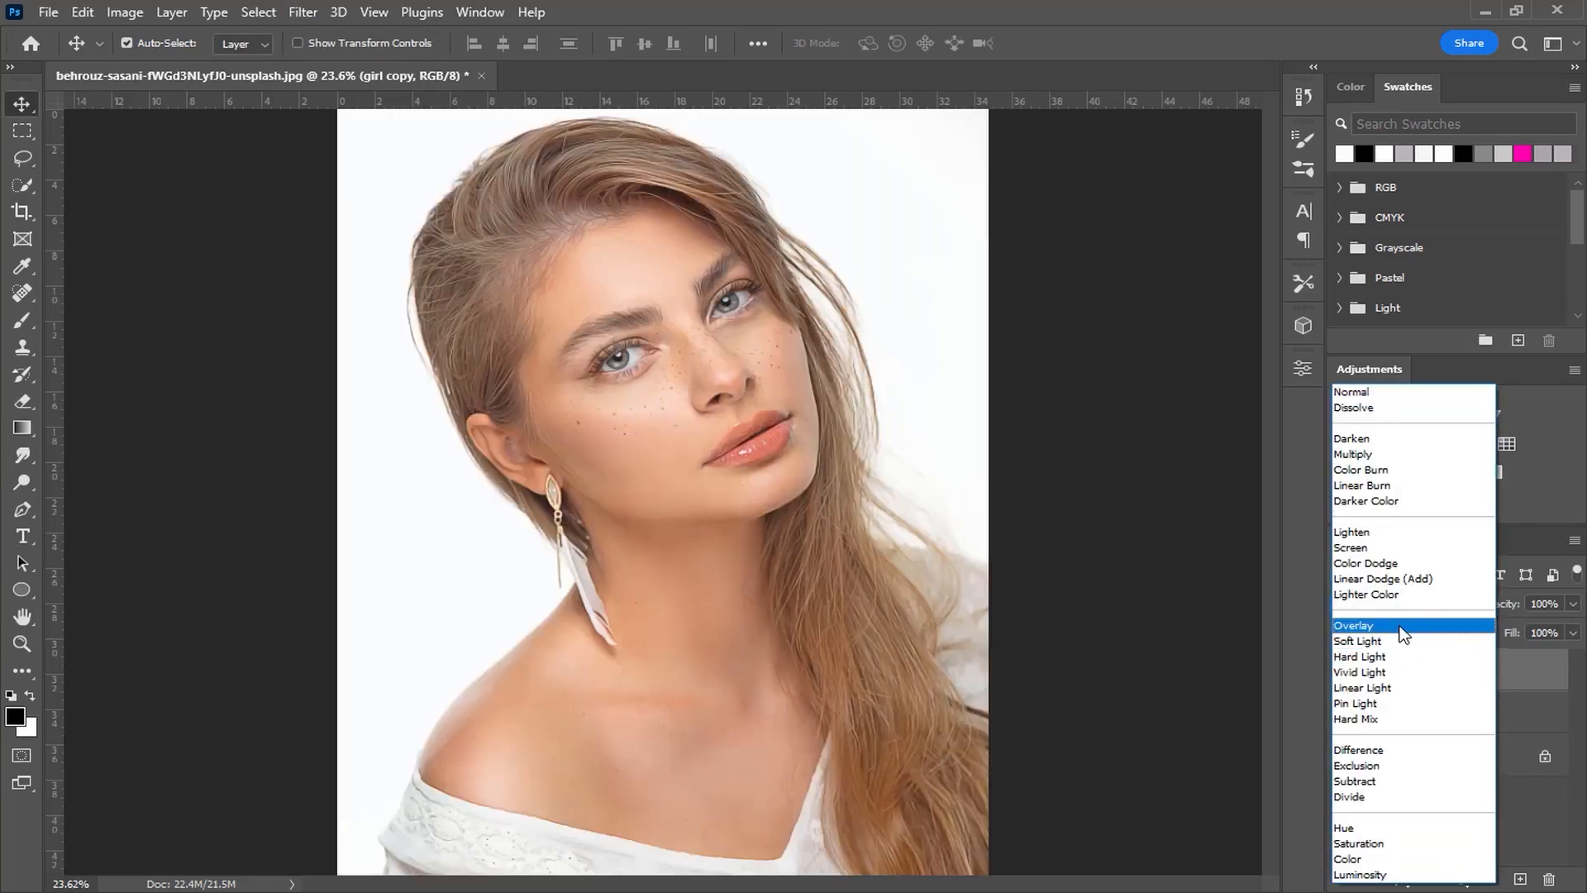
left_click(1404, 634)
left_click(1442, 716, "ctrl")
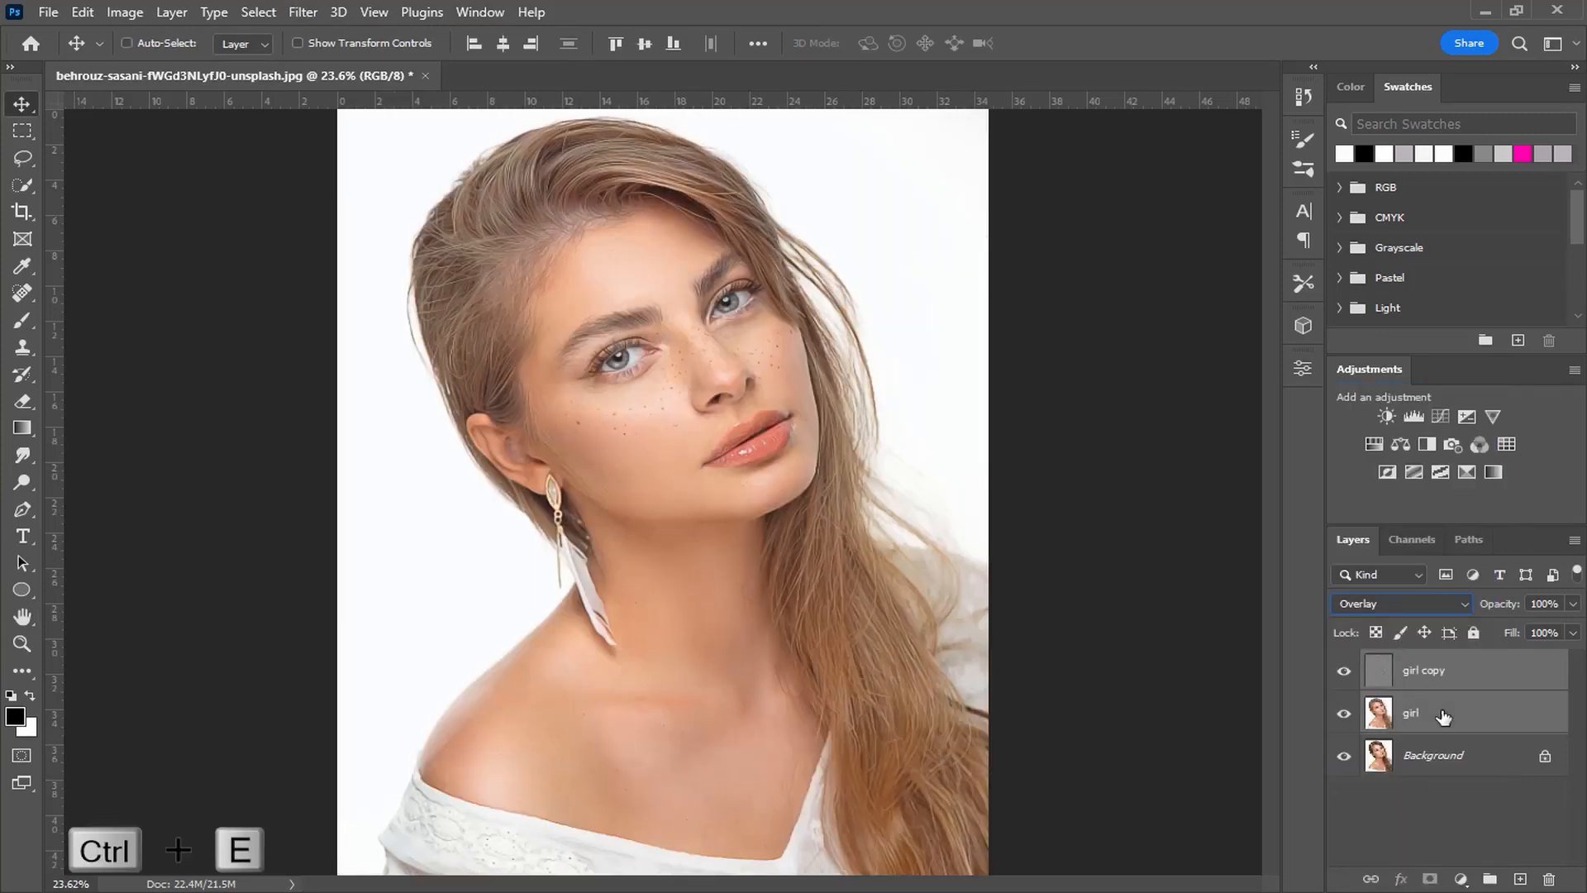
key("ctrl+e")
Step: Rename the merged layer back to girl
double_click(1434, 670)
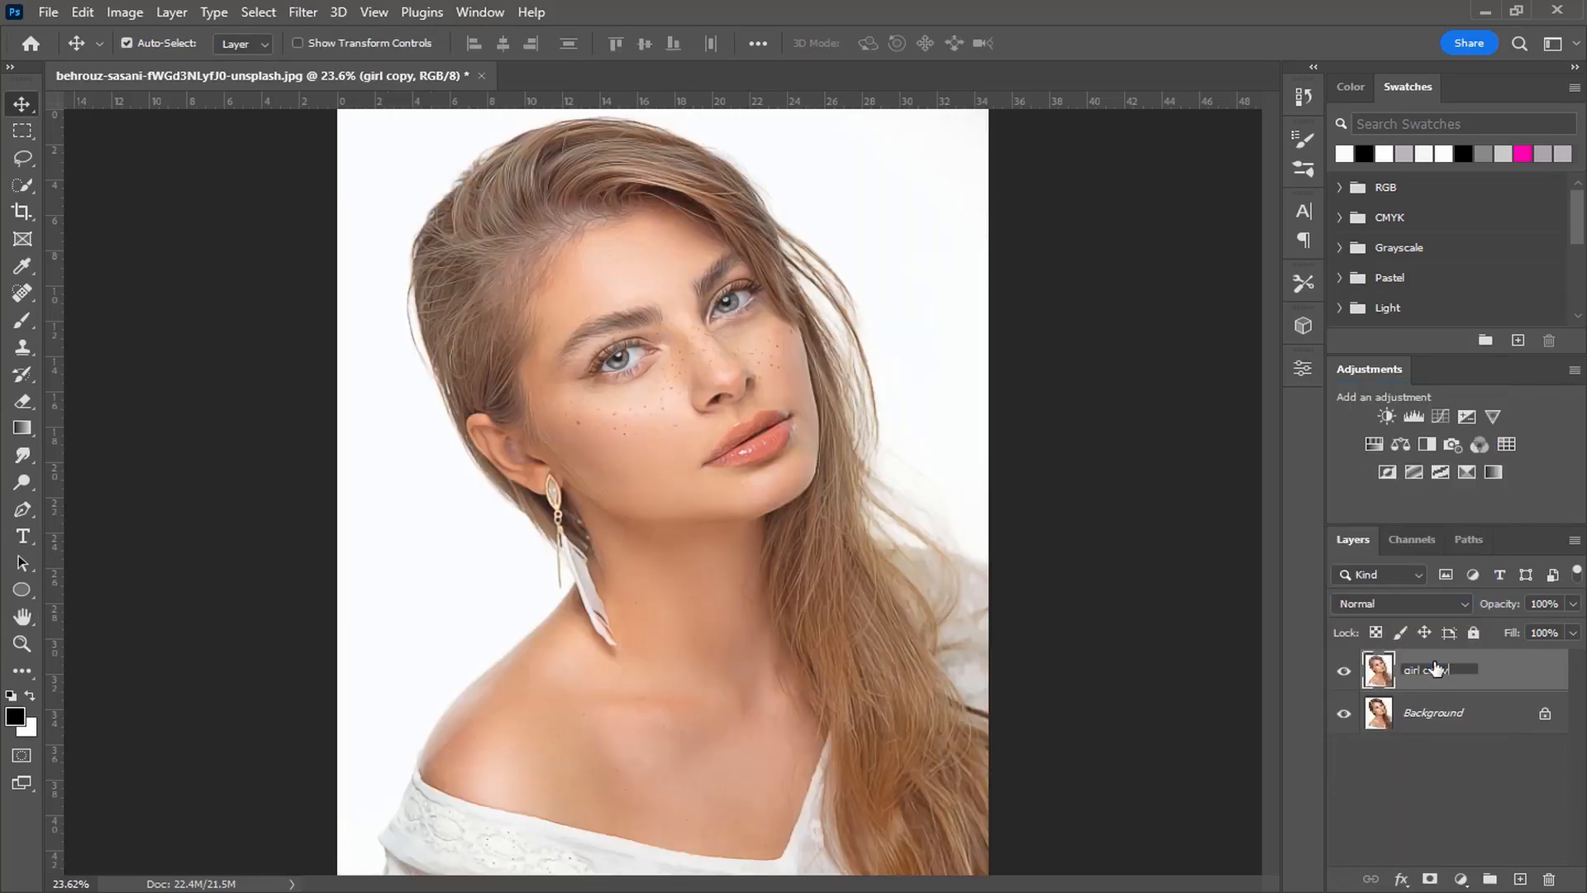
key("Return")
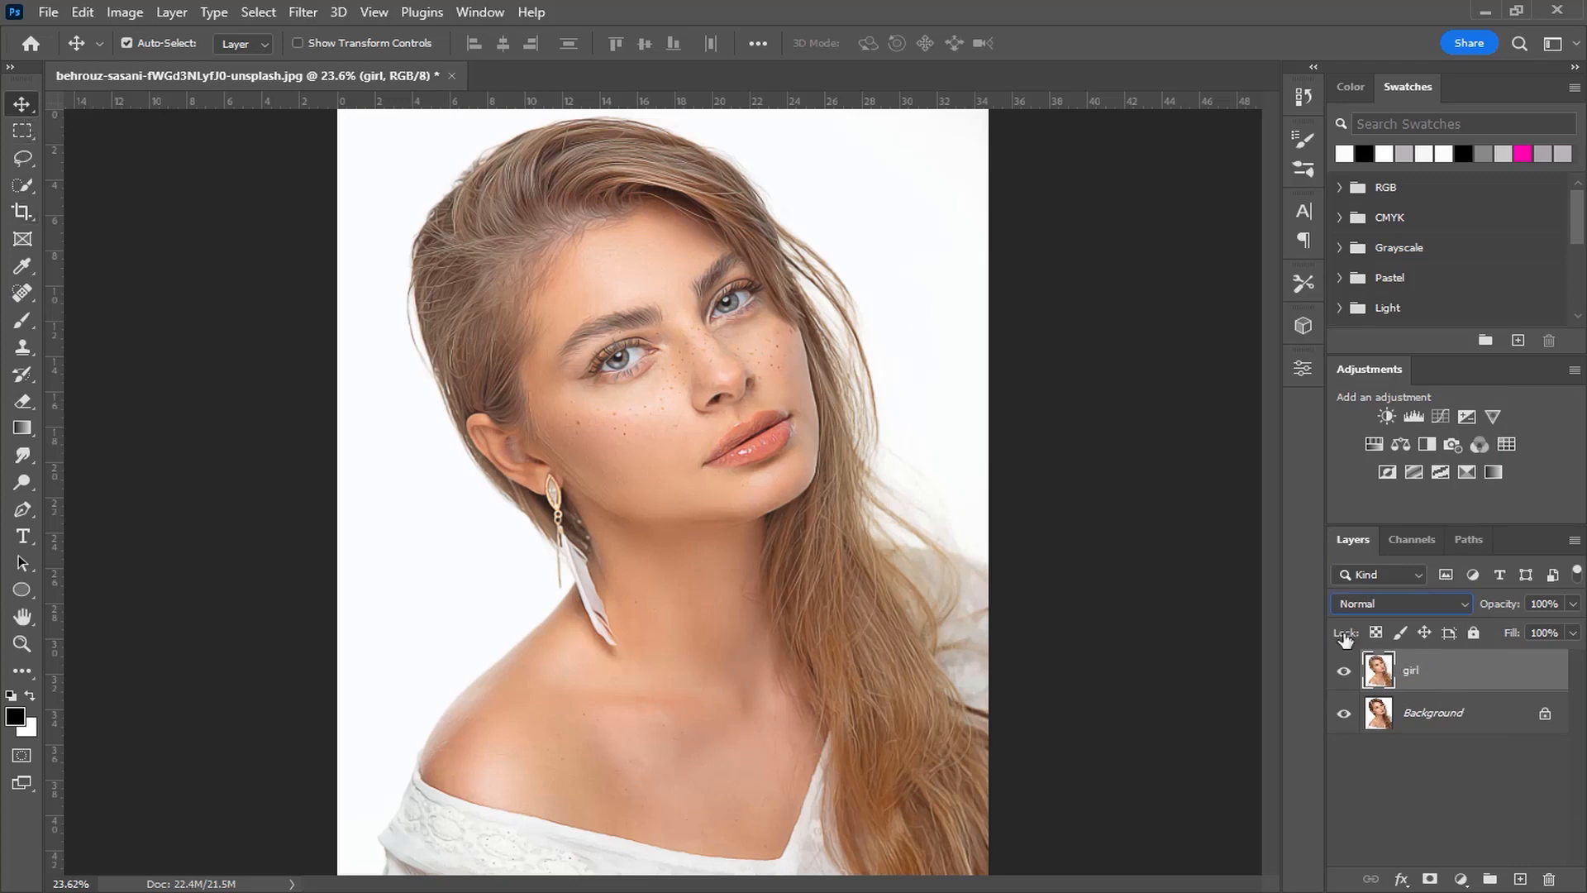
Step: Convert the girl layer for smart filters and open the Camera Raw Filter on it
left_click(290, 13)
left_click(363, 69)
left_click(314, 23)
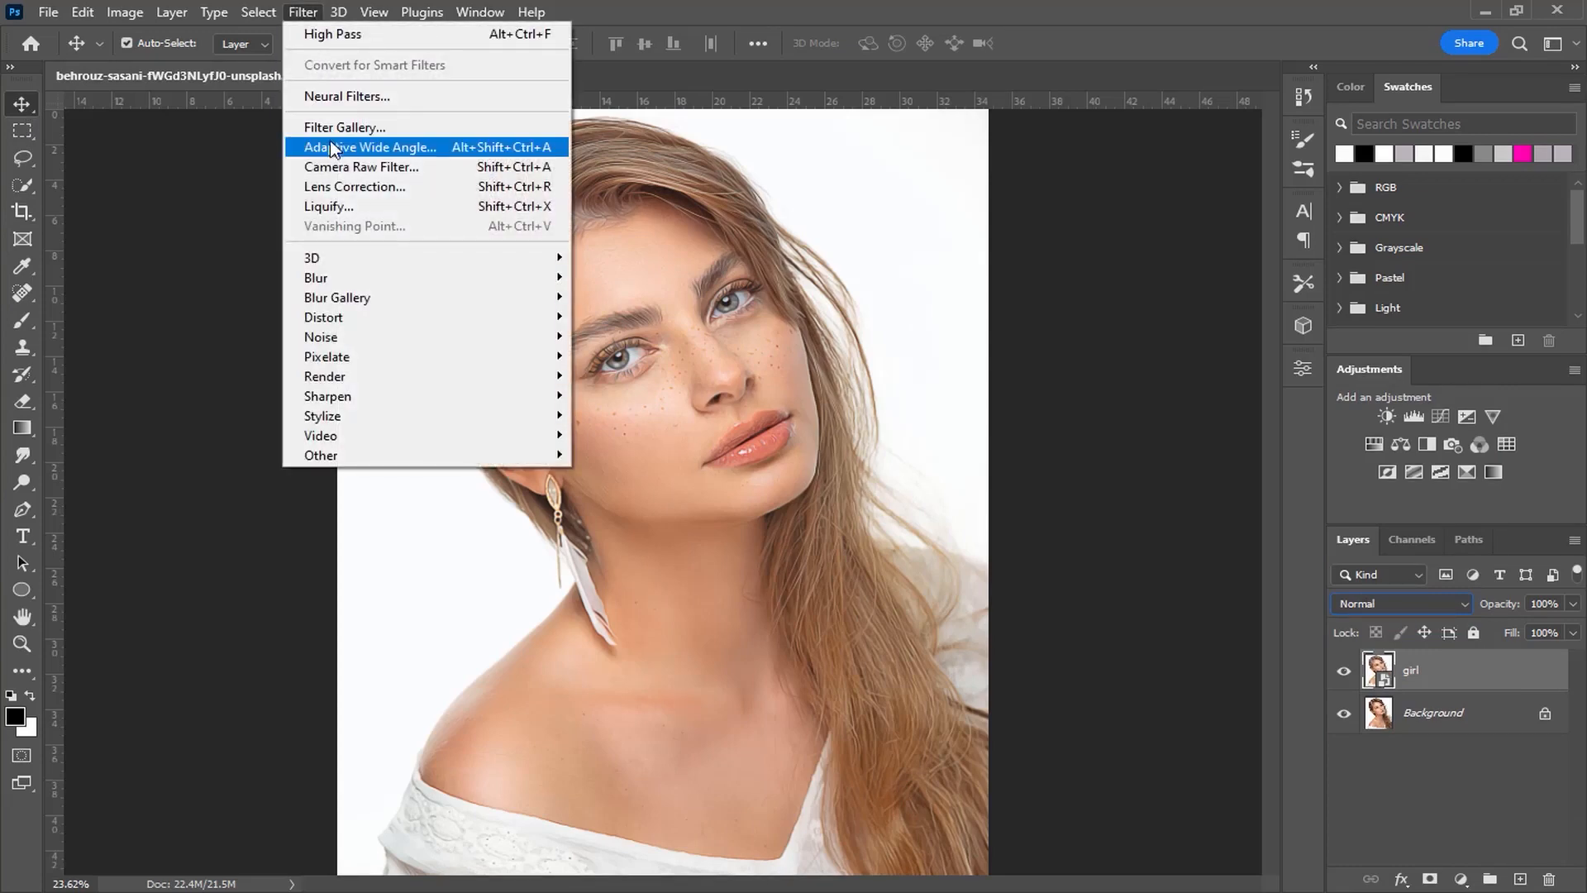
left_click(352, 167)
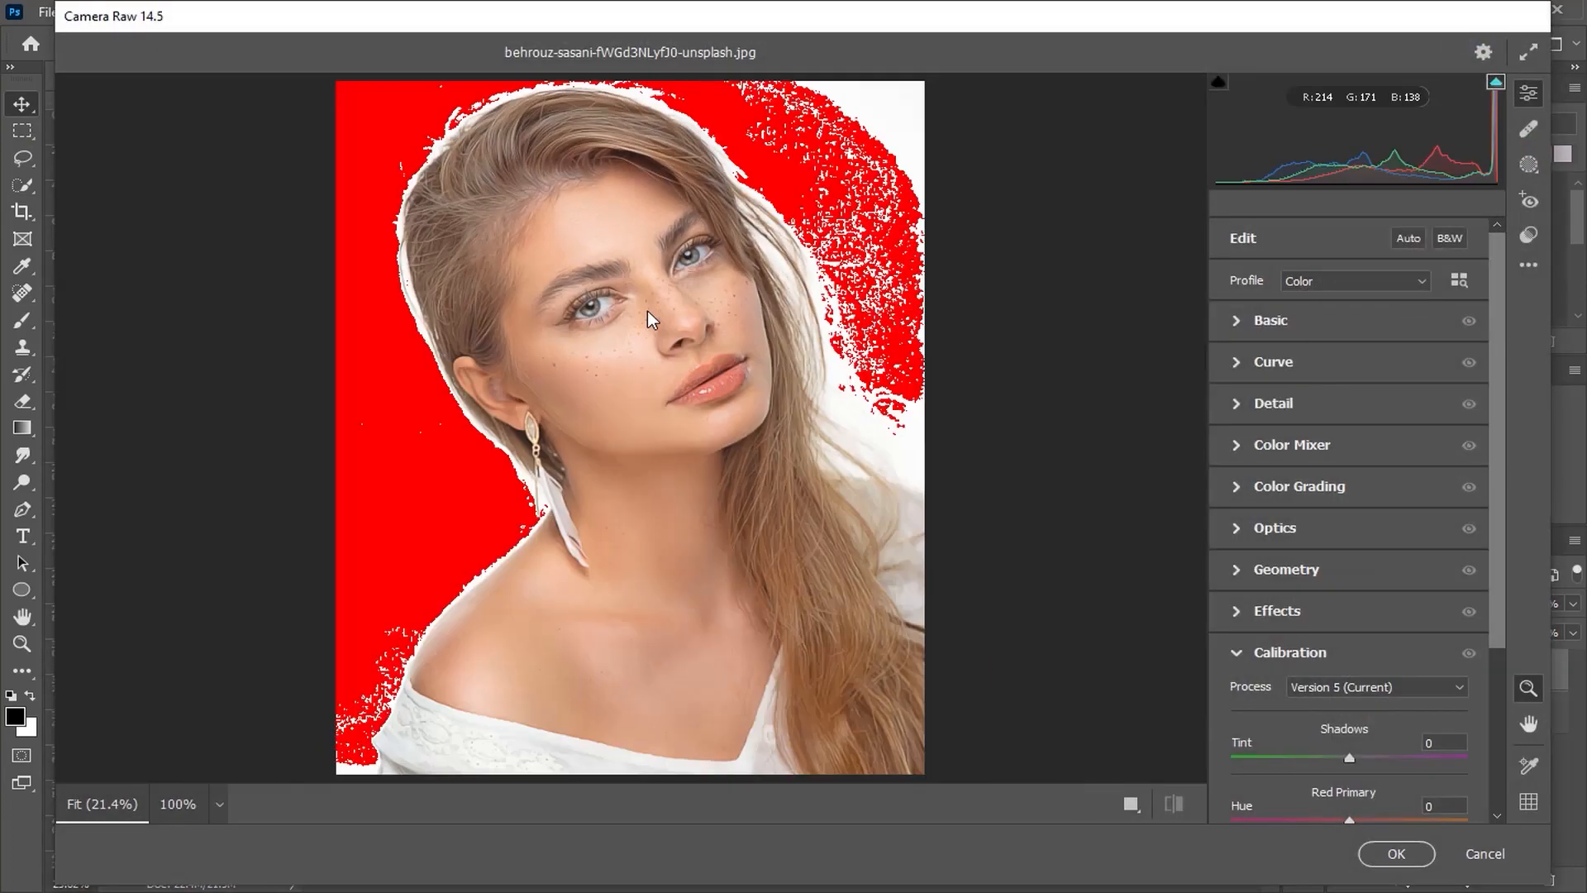
Step: Apply the CN16 preset from the Style: Cinematic II preset group
left_click(1528, 235)
scroll(1340, 347, "down", 3)
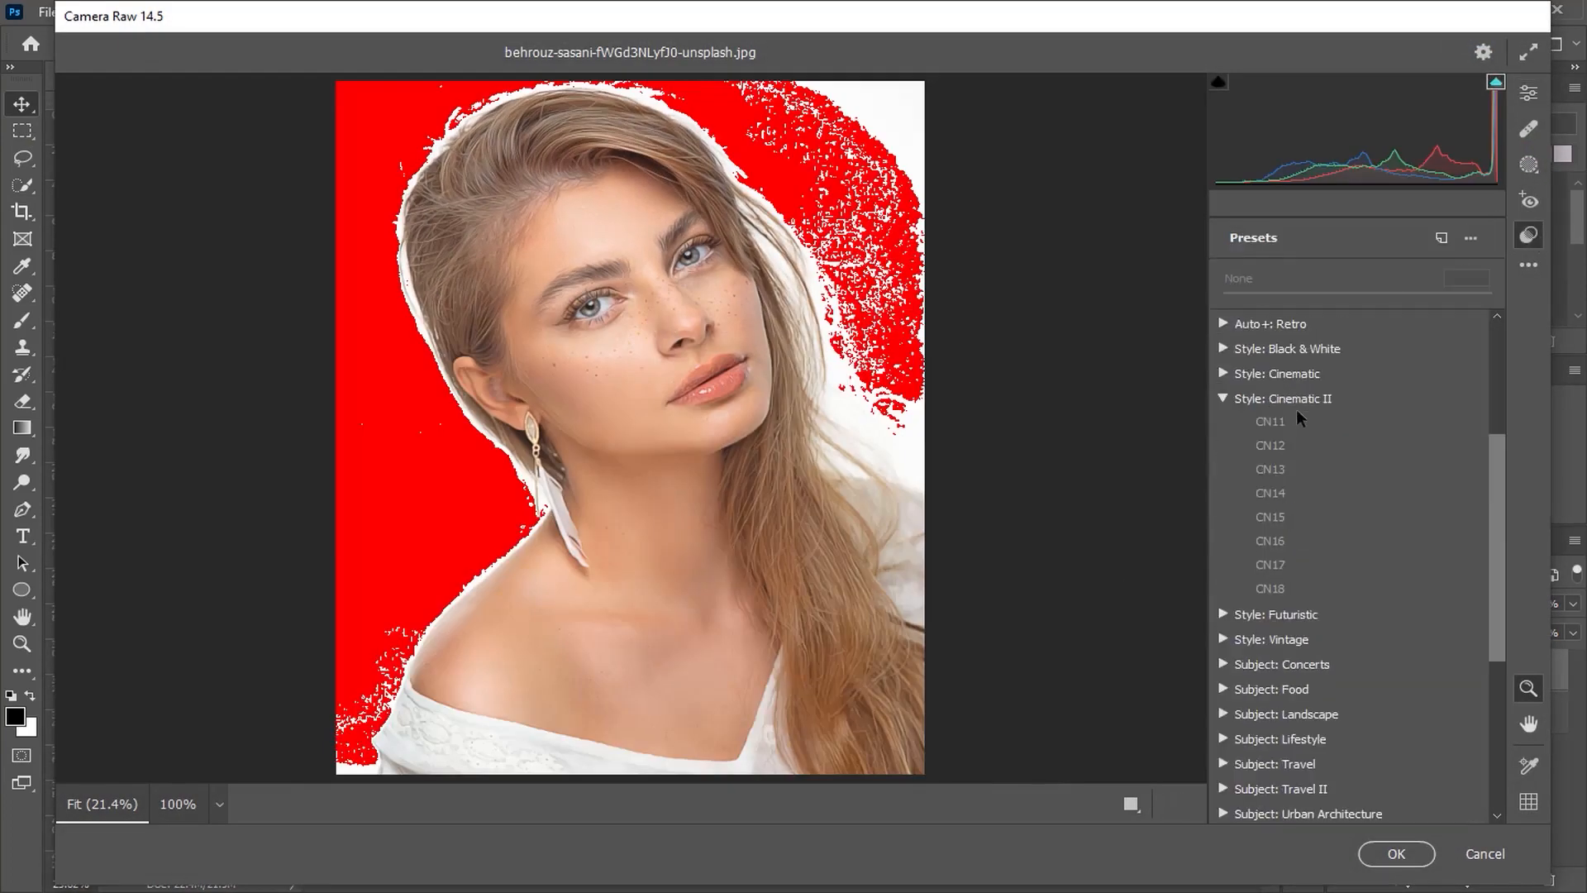
left_click(1298, 535)
Step: Open the Basic edit settings and set Temperature to -6 and Tint to -2
left_click(1538, 93)
left_click(1277, 320)
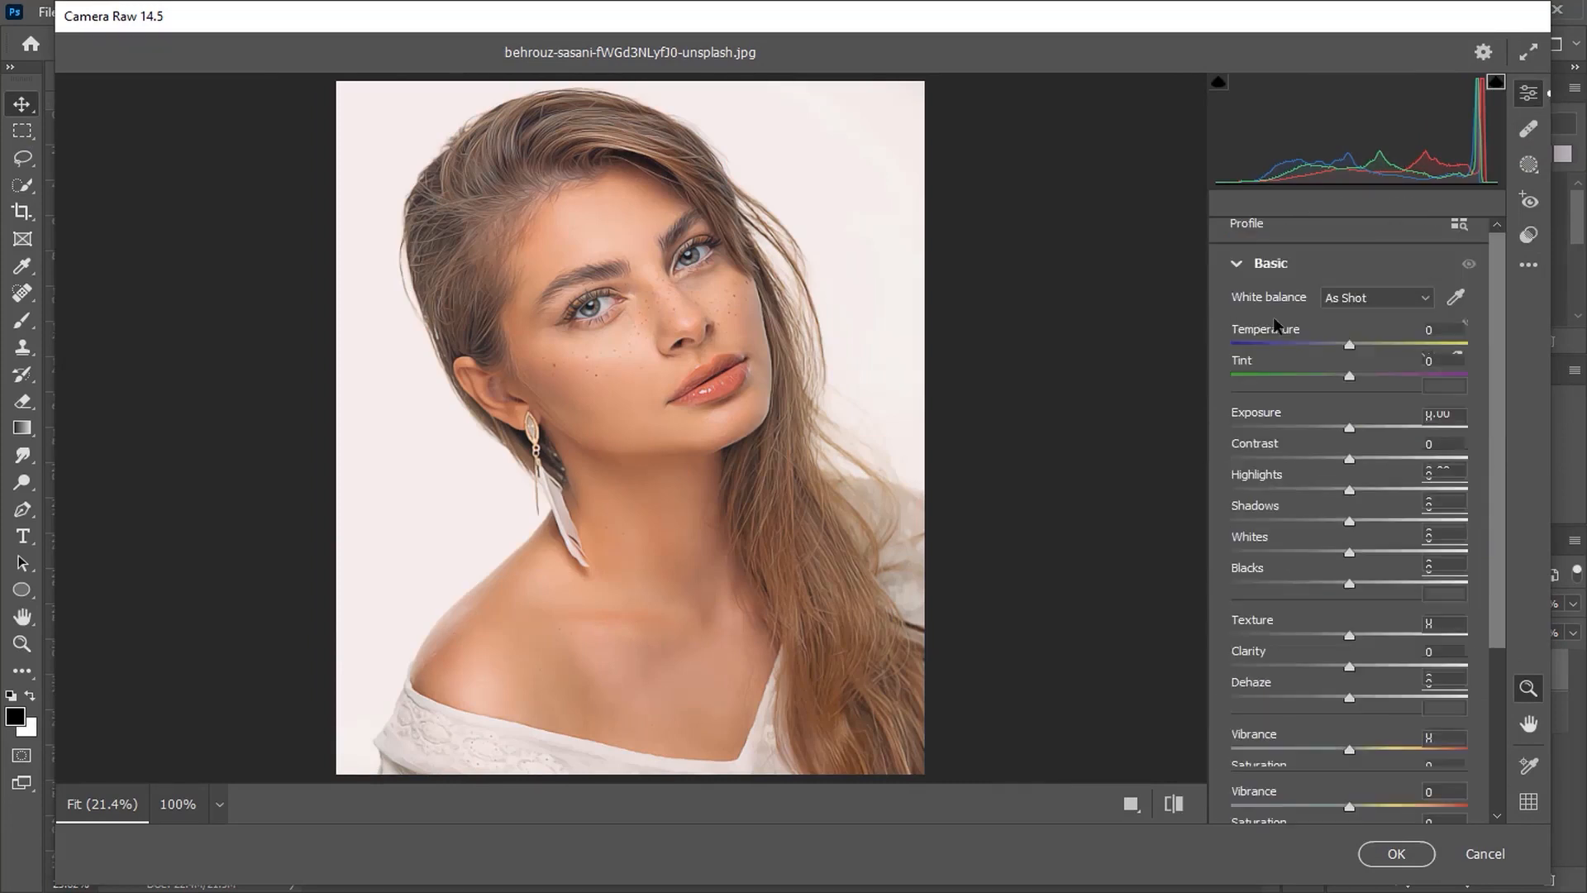
left_click_drag(1354, 353, 1346, 349)
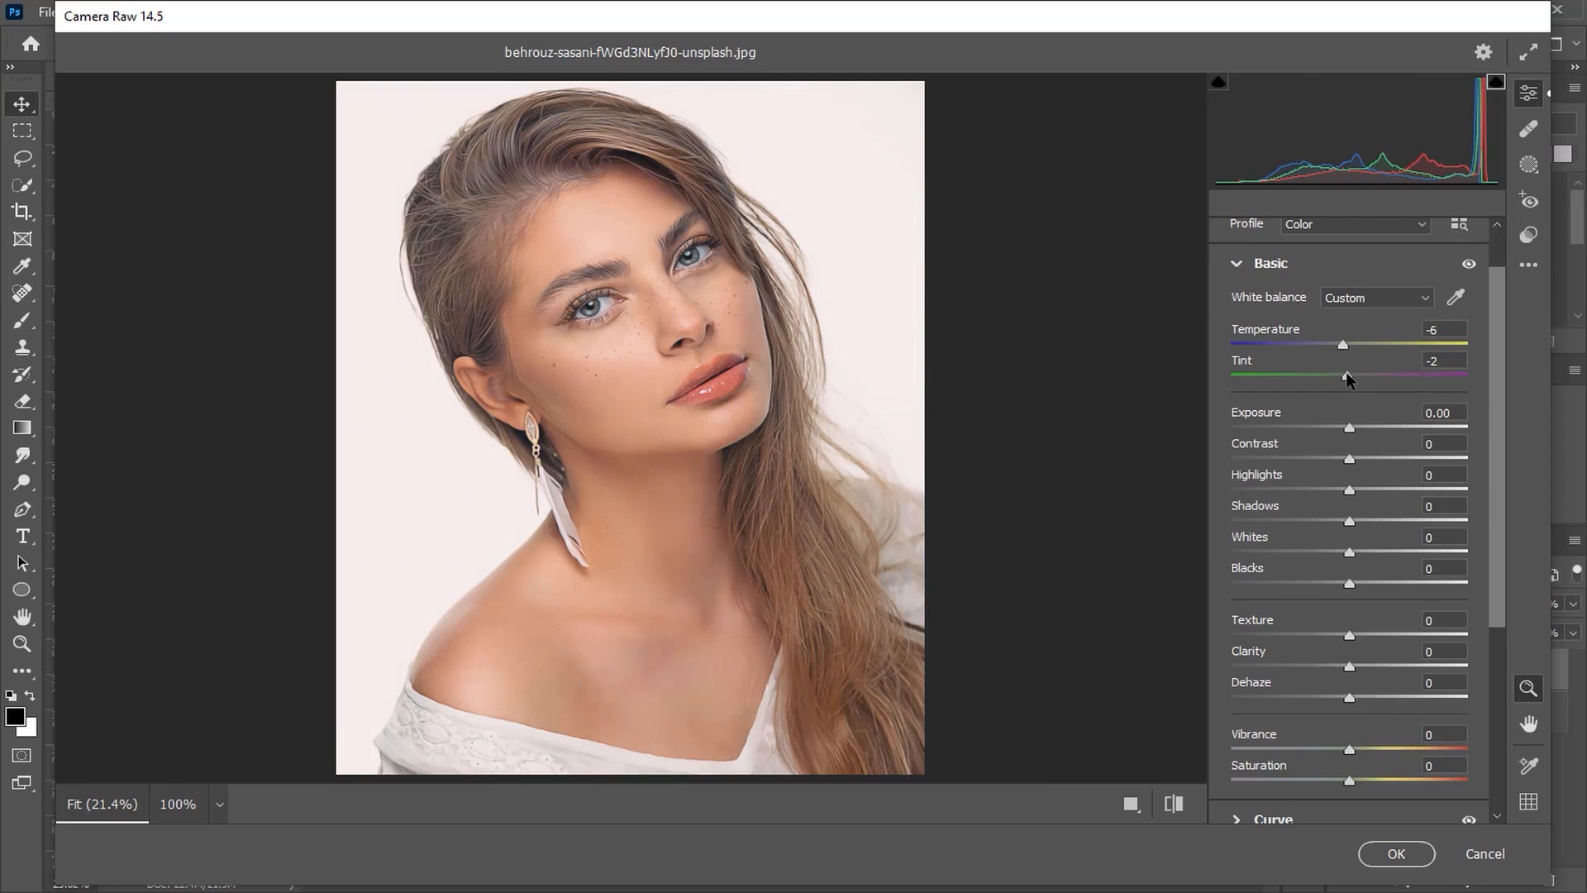
Step: Set Exposure -0.10, Contrast +9, Highlights -16, Shadows +22, Whites -9 and Blacks +15
left_click_drag(1353, 434, 1397, 522)
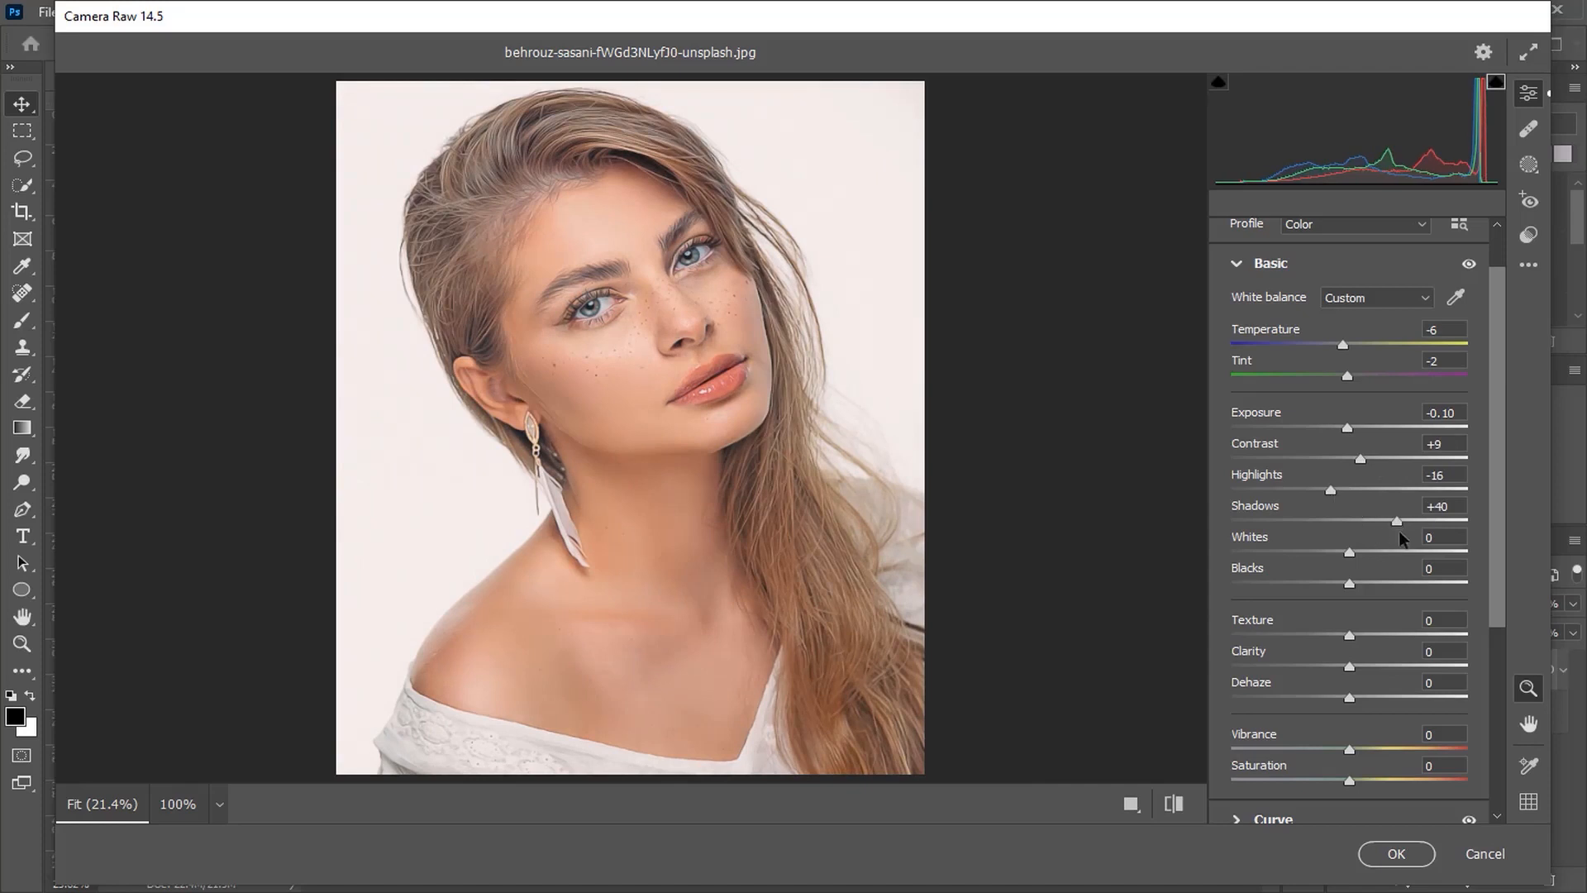
left_click_drag(1397, 523, 1312, 552)
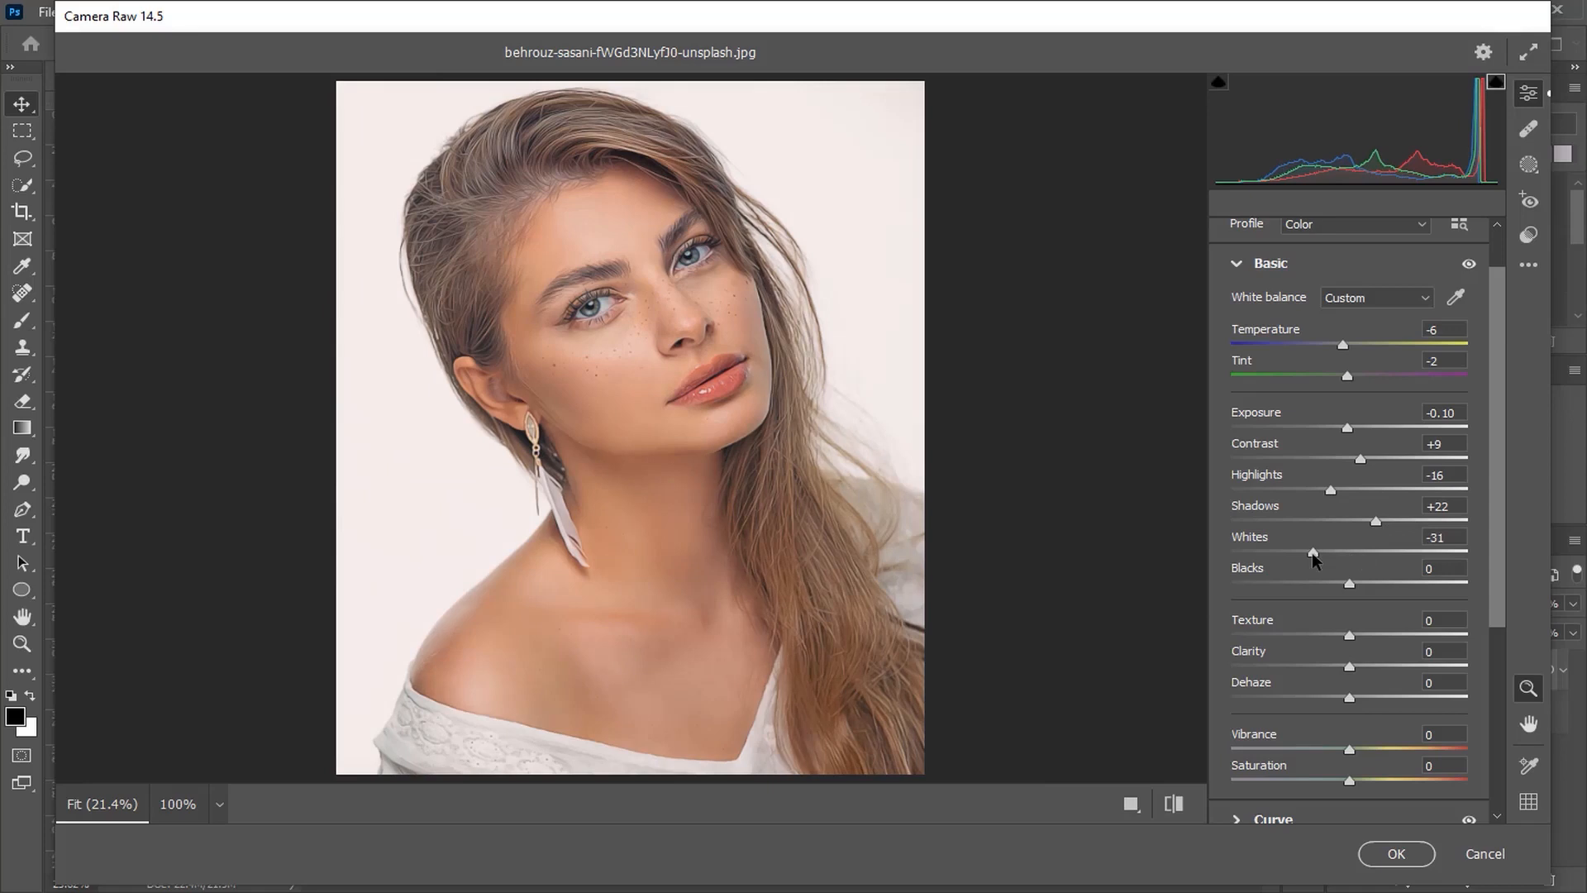
left_click_drag(1315, 554, 1369, 584)
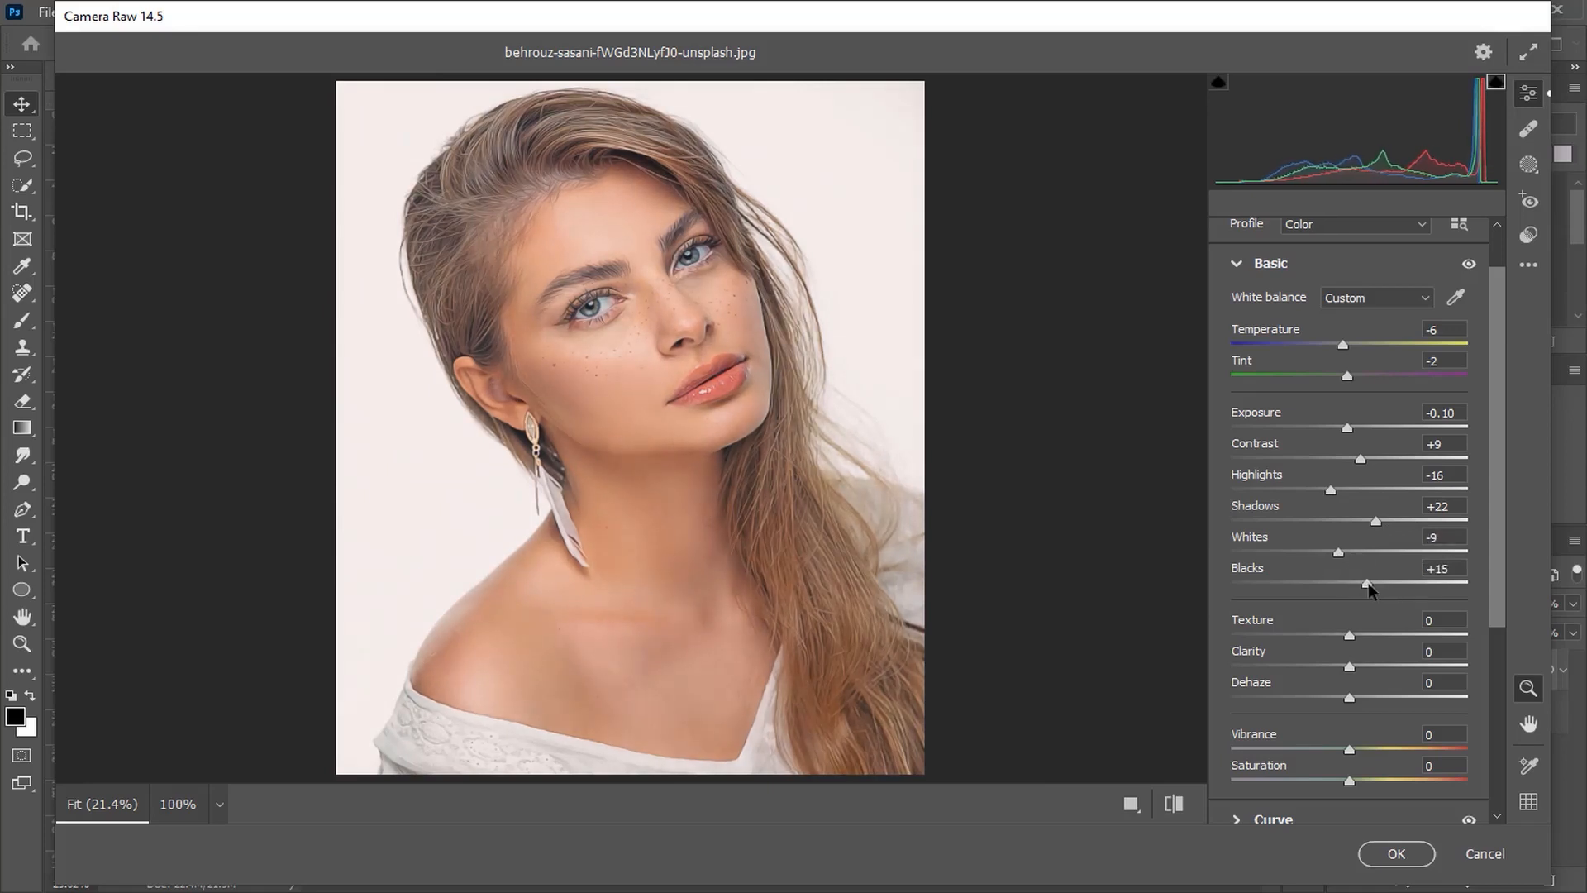
Step: Set Texture, Clarity and Dehaze each to +10
left_click(1457, 618)
key("Return")
left_click(1439, 620)
type("10")
left_click(1431, 683)
type("10")
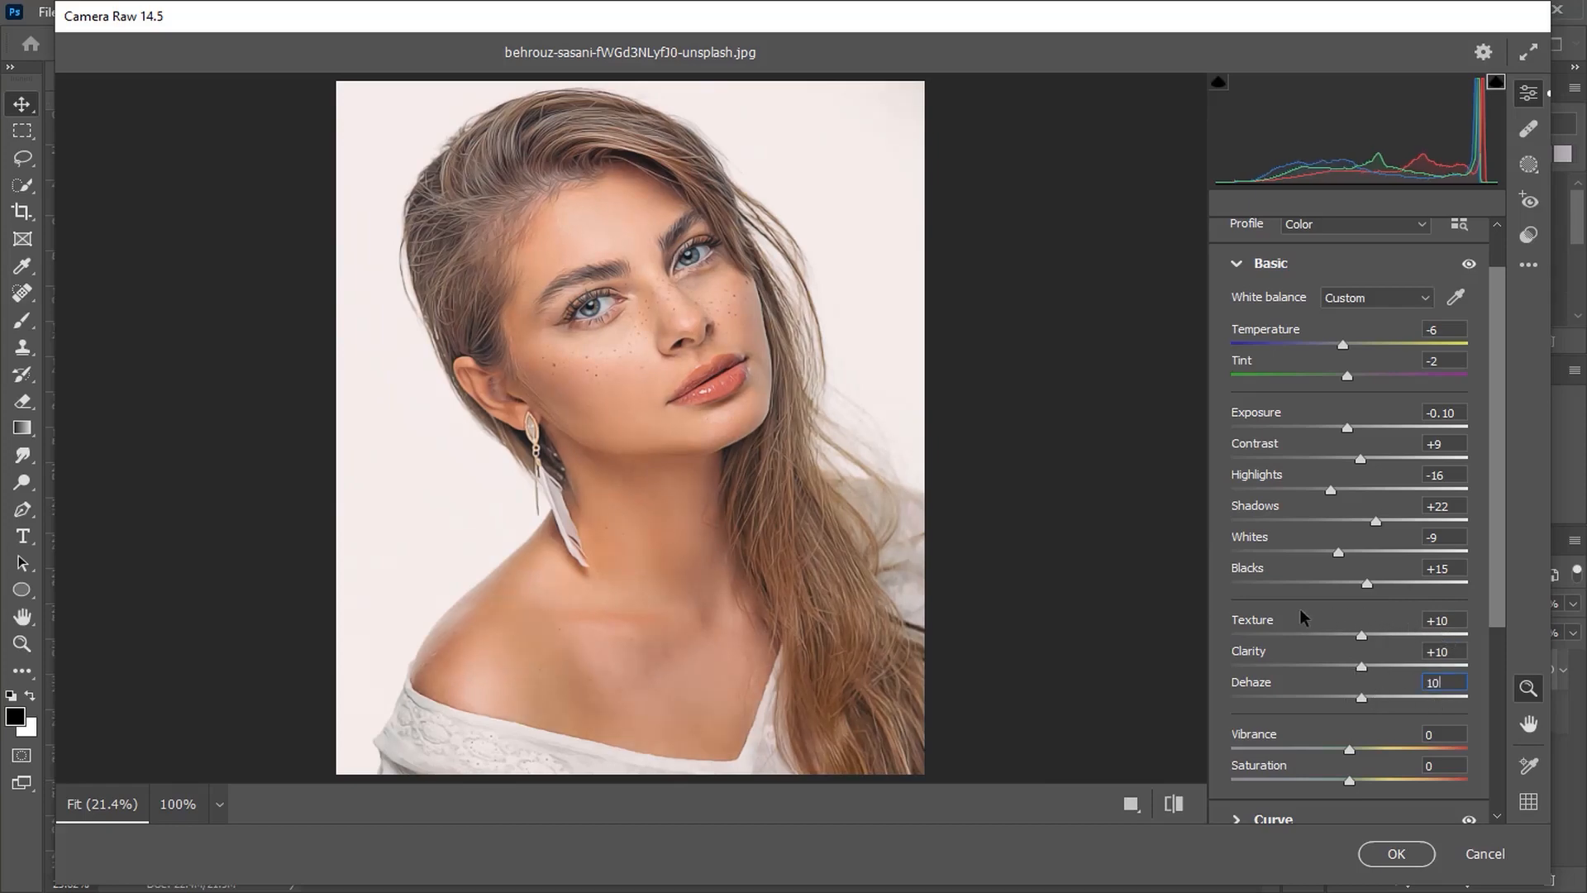
Step: Zoom into the preview to inspect detail and raise Texture to +15
left_click(632, 275)
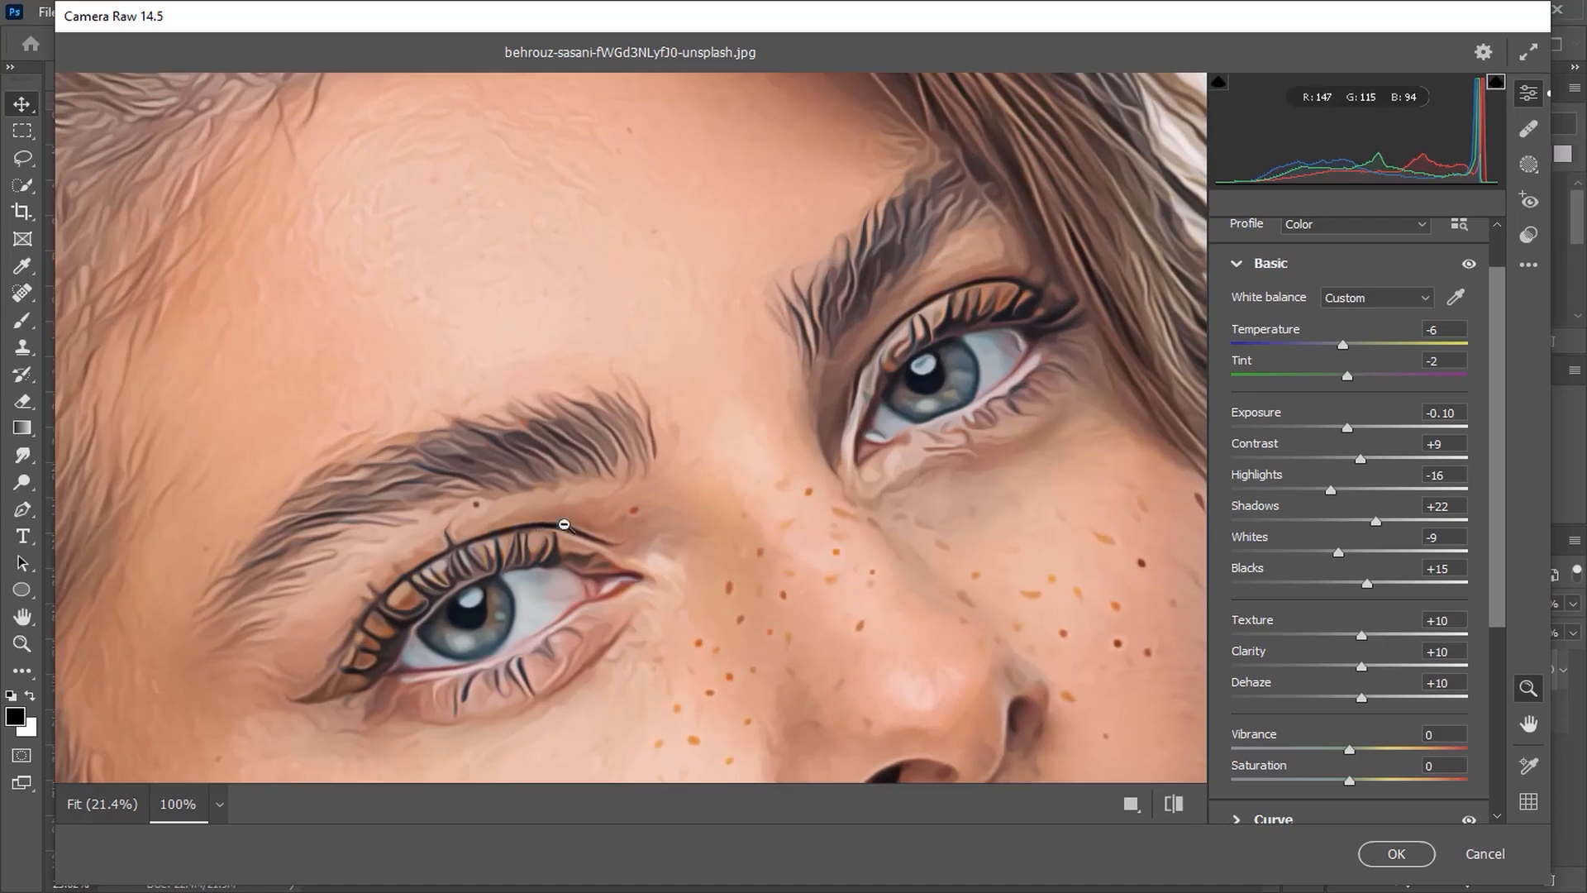
scroll(712, 470, "down", 5)
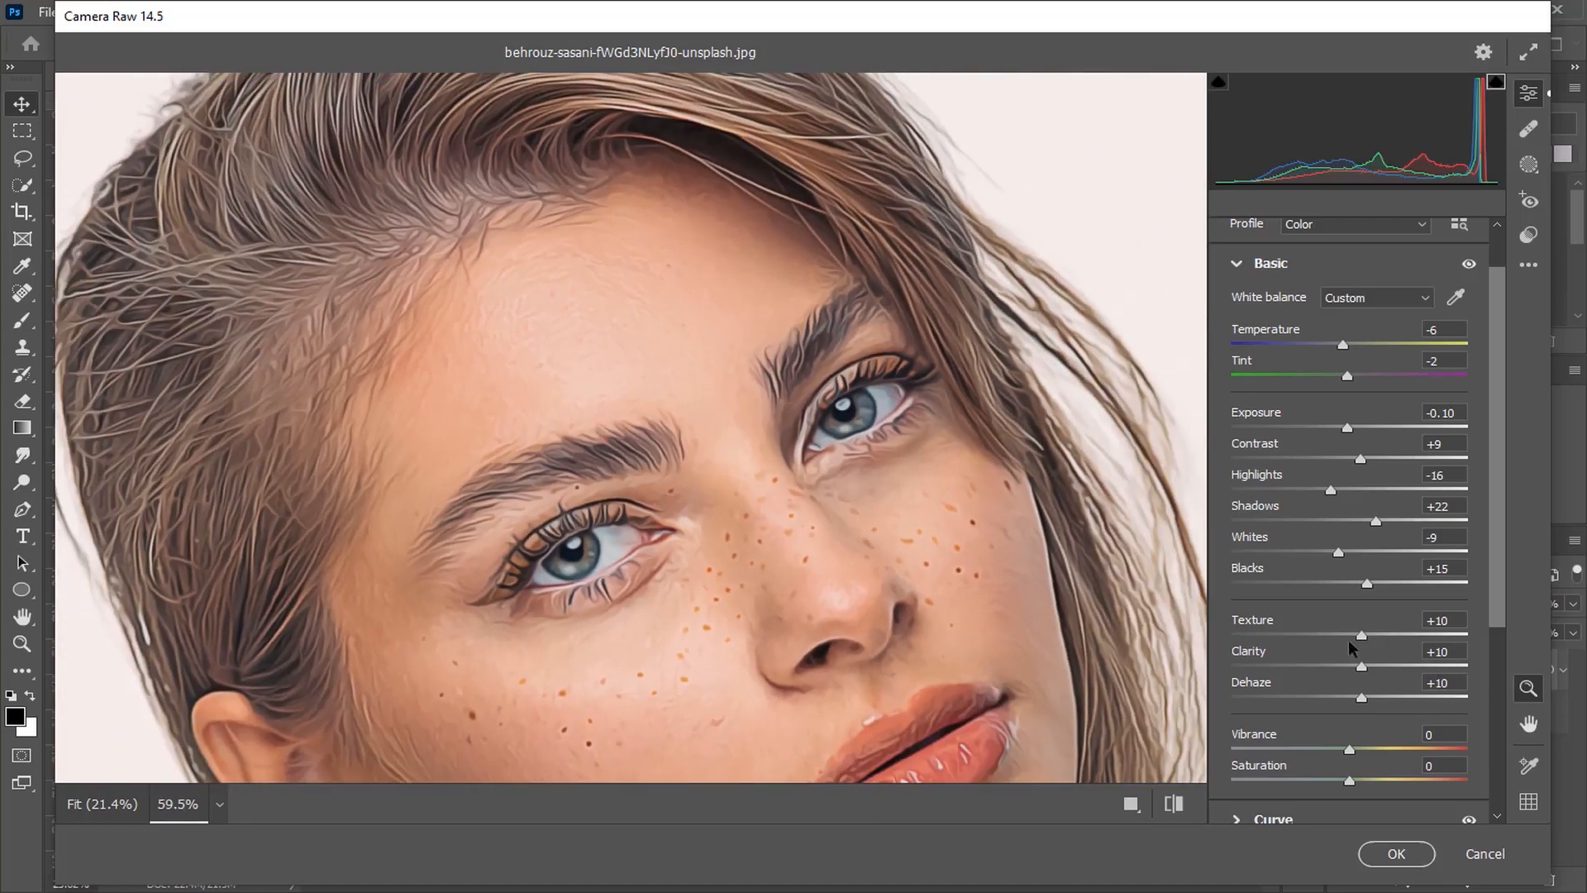
mouse_move(1361, 634)
left_mouse_down()
mouse_move(1511, 643)
mouse_move(1332, 641)
mouse_move(1370, 645)
left_mouse_up()
left_click(982, 593)
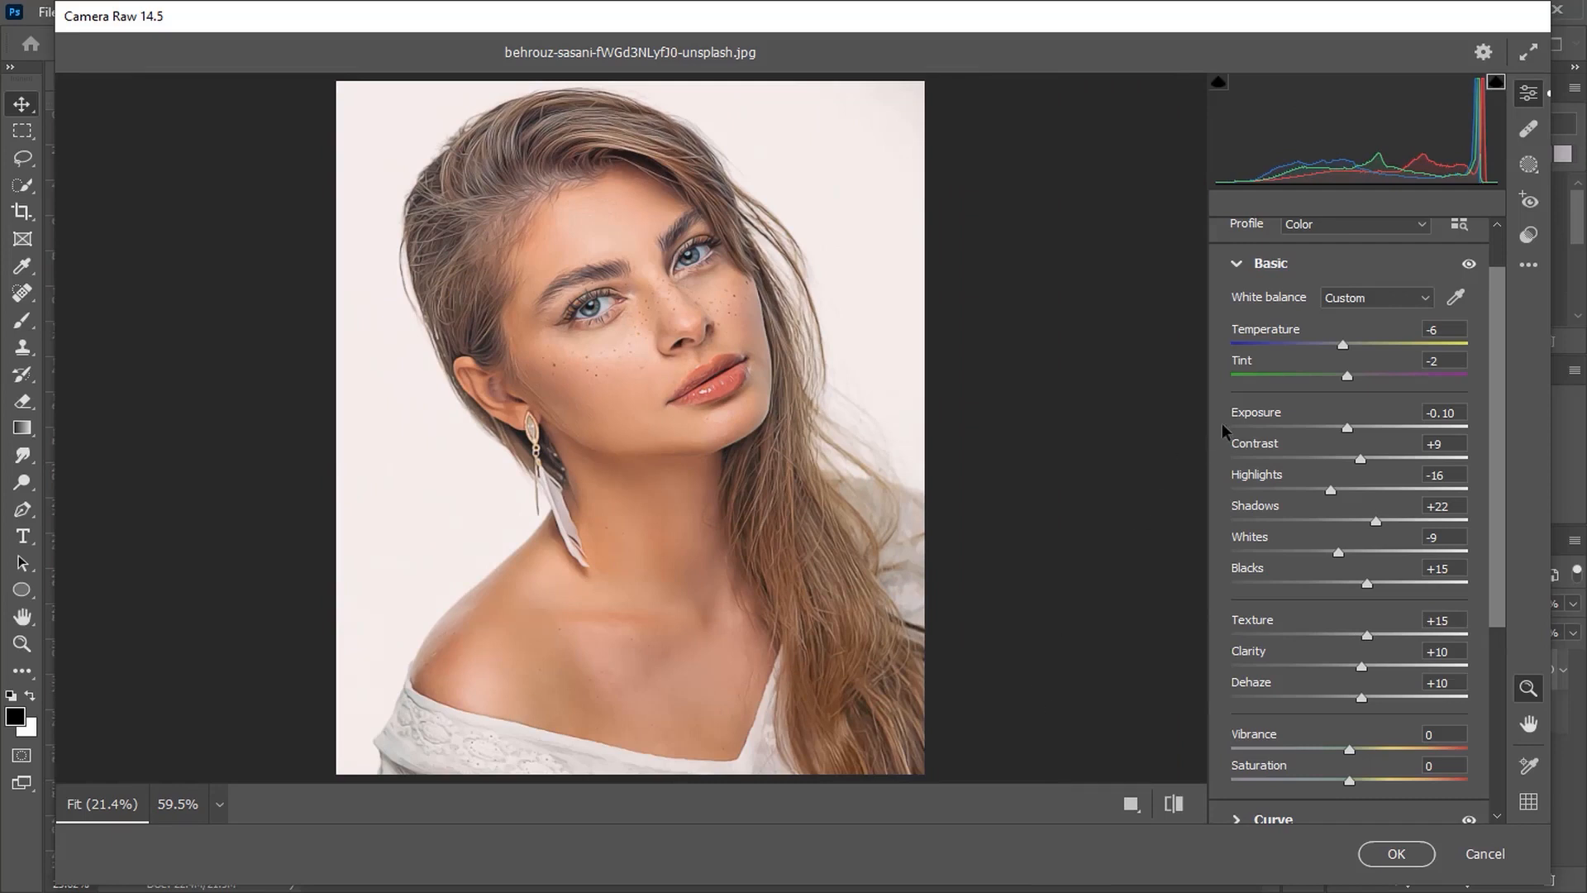
Step: Set Color Mixer luminance: Reds -12, Oranges +3, Yellows -19, Greens -20, Aquas -10, Blues -10
left_click(1238, 264)
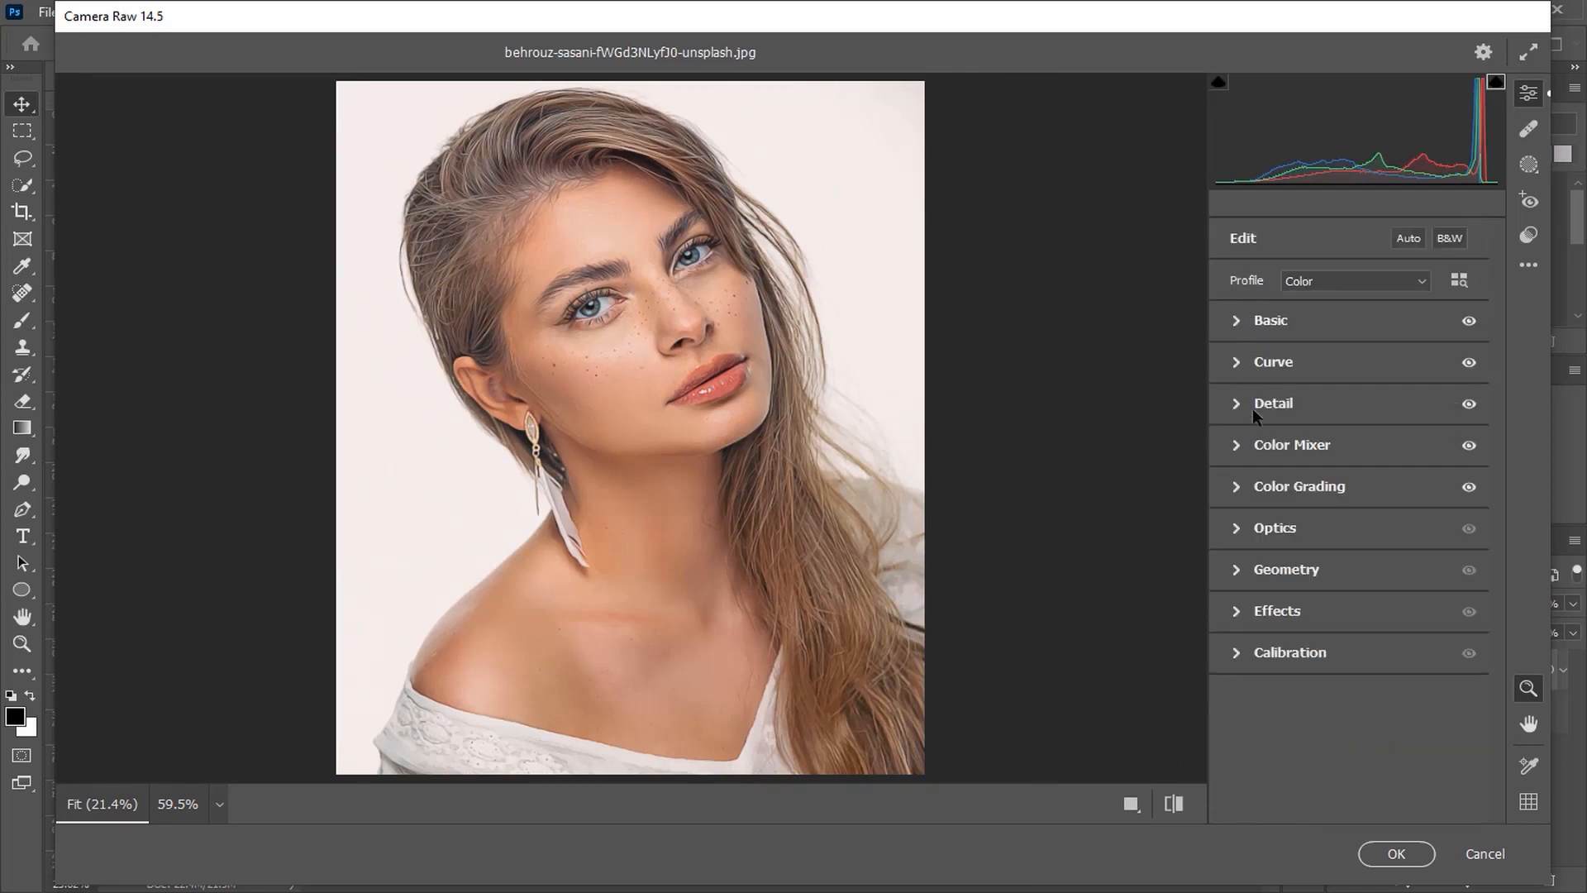
left_click(1254, 450)
left_click_drag(1361, 563, 1325, 630)
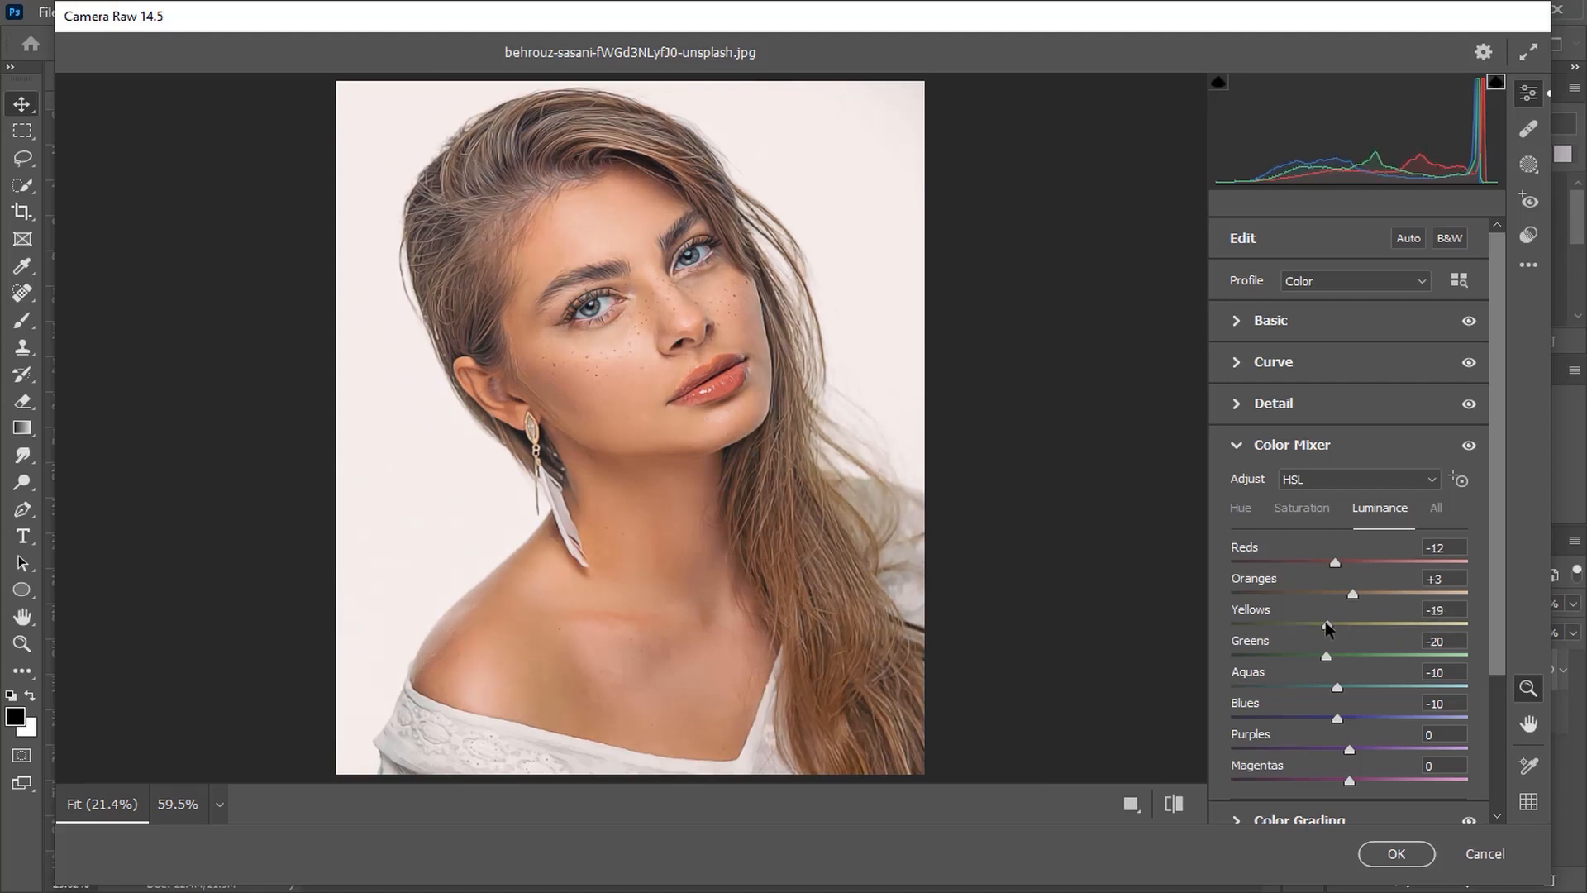
Step: Set the parametric Curve to Highlights +4, Darks +1, Shadows -10, then apply the Camera Raw Filter
left_click(1258, 453)
left_click(1255, 365)
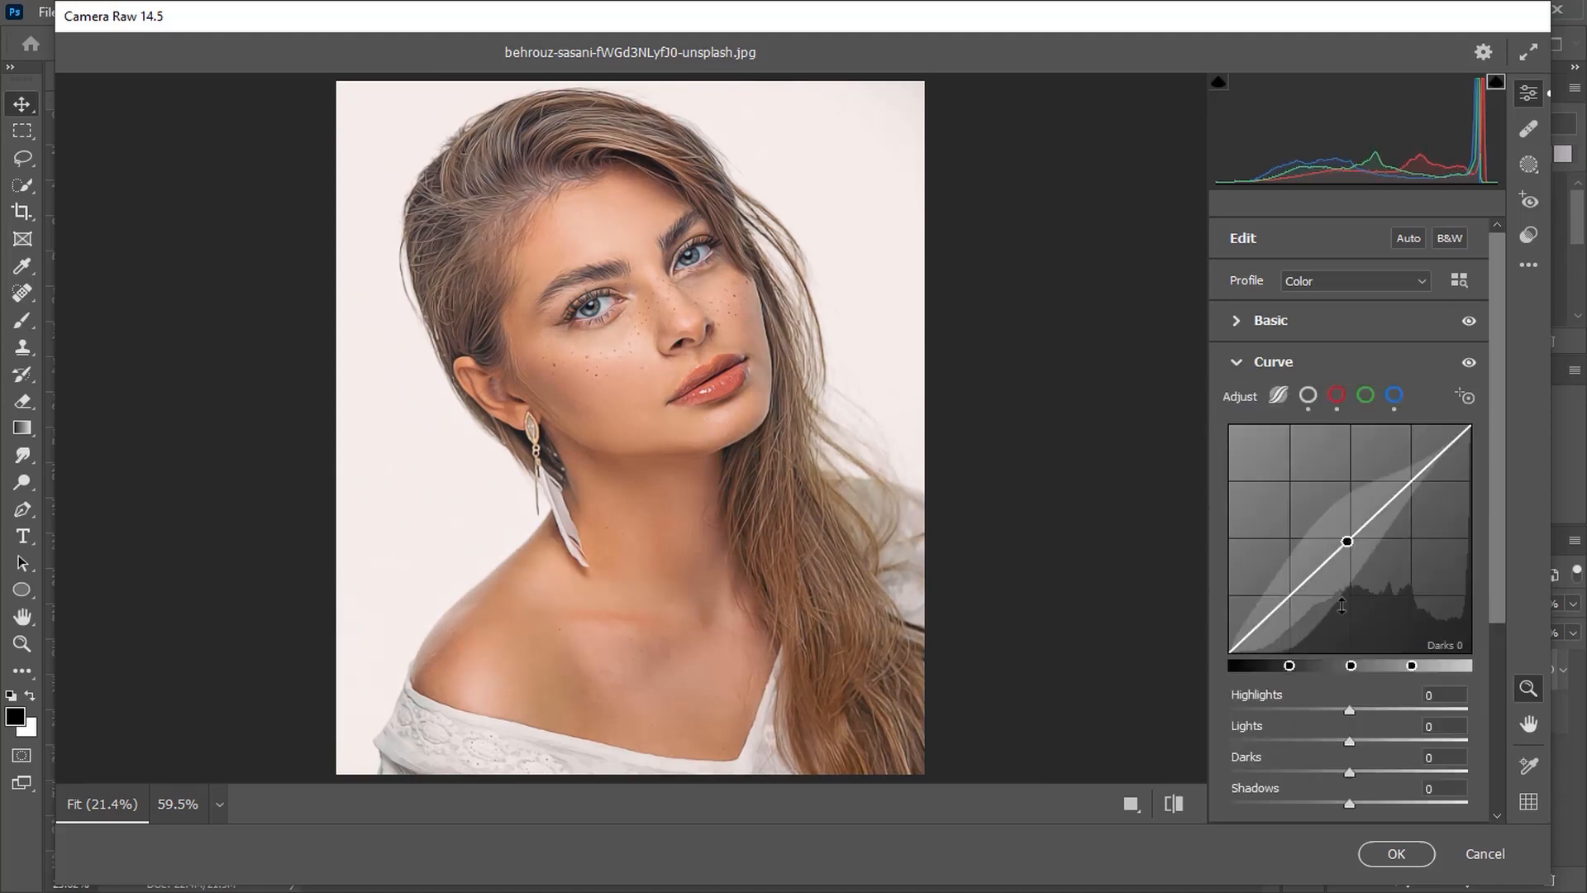
left_click_drag(1349, 710, 1340, 804)
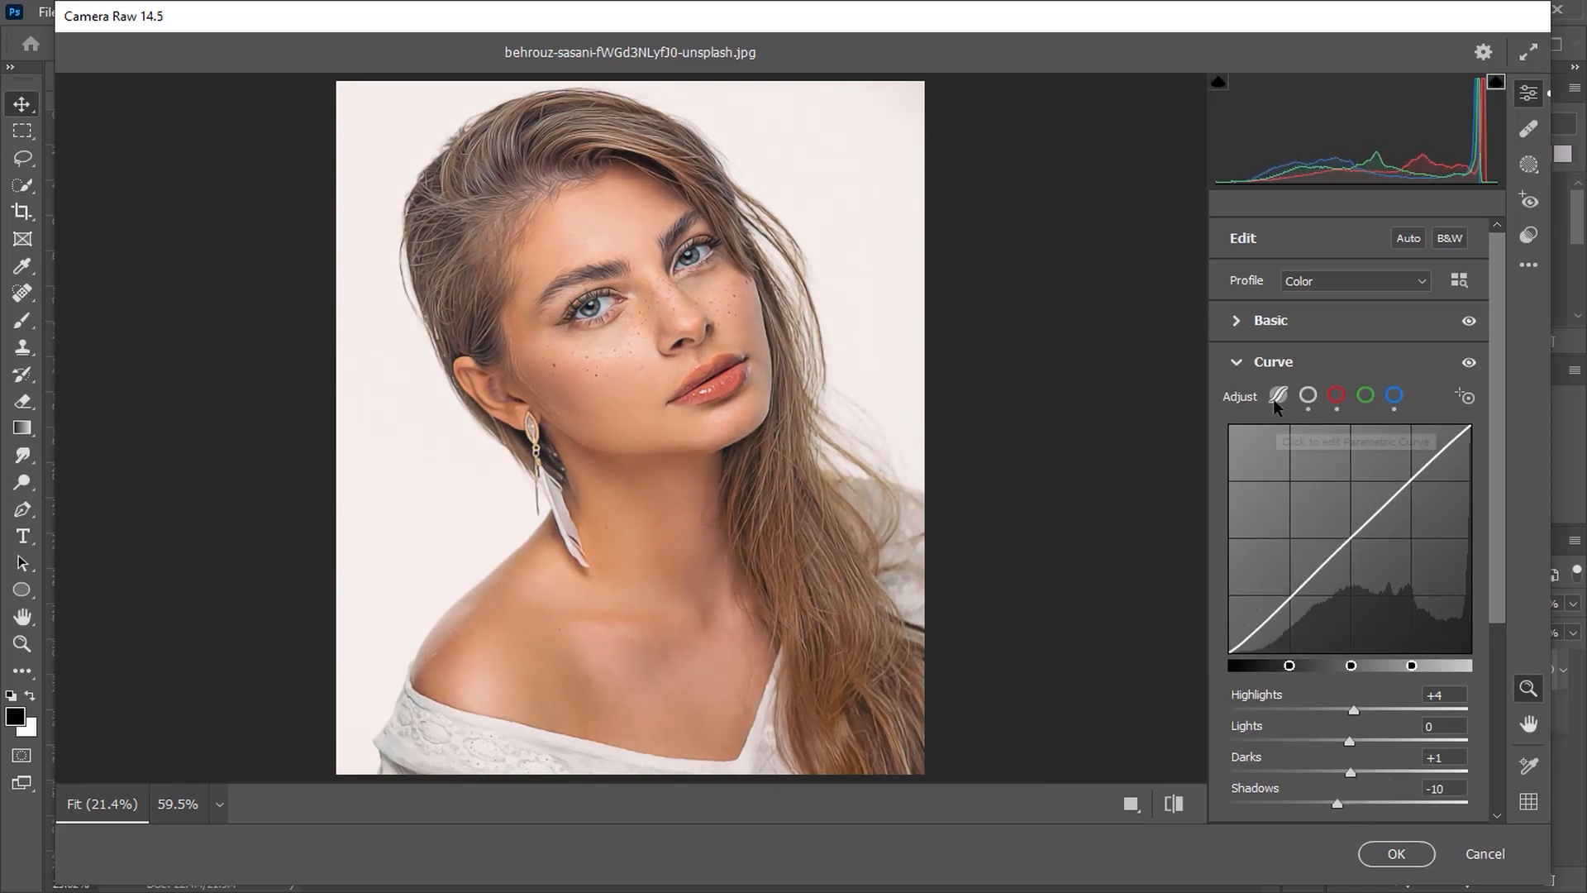
left_click(1258, 361)
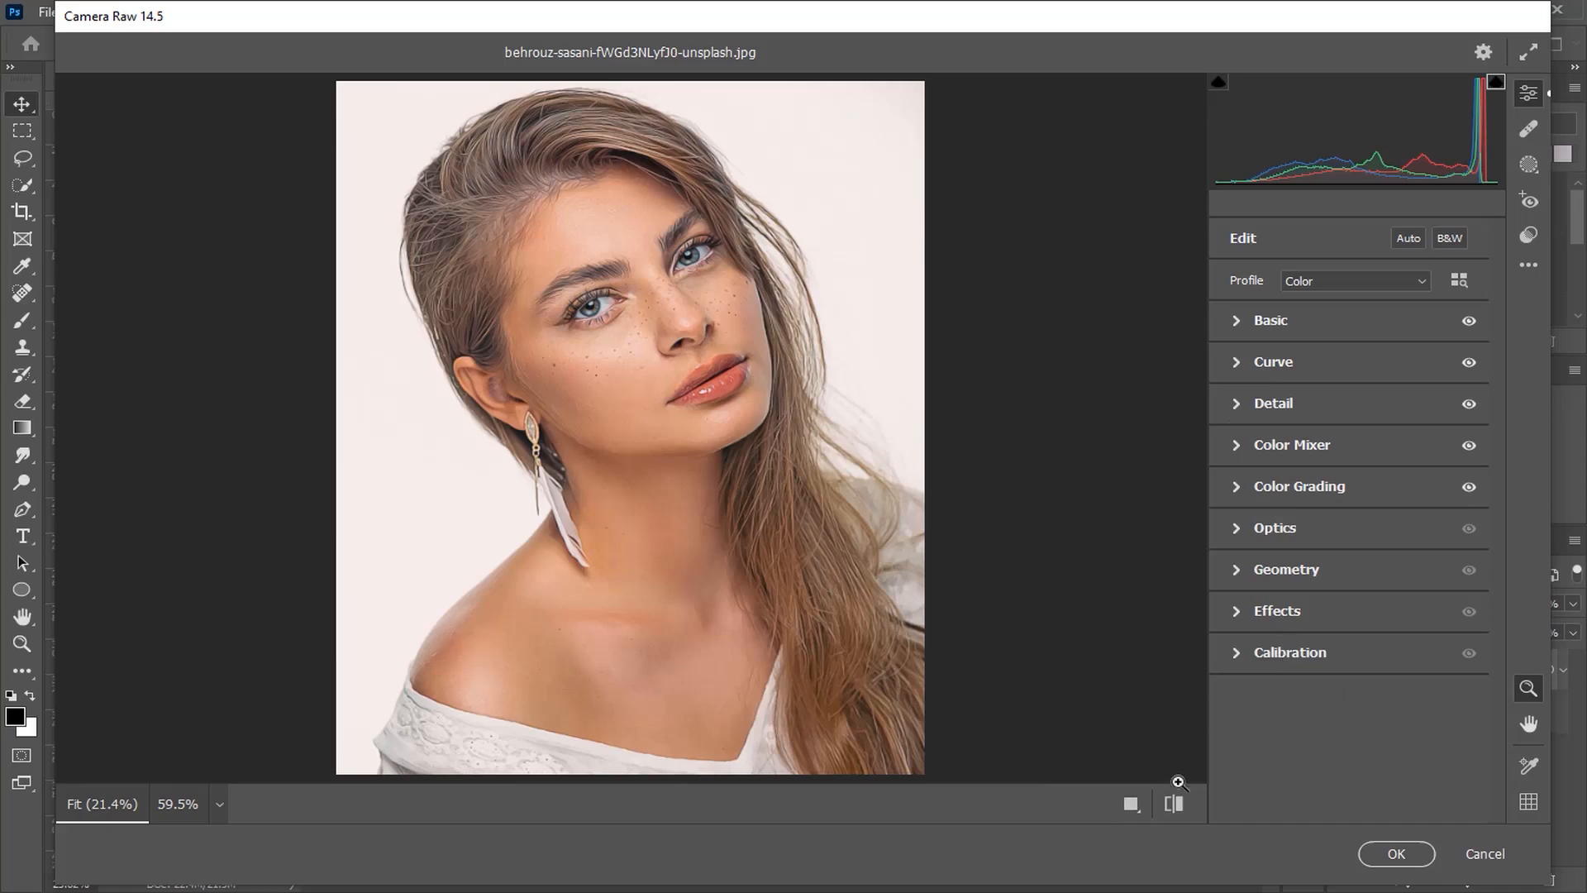
left_click(1396, 853)
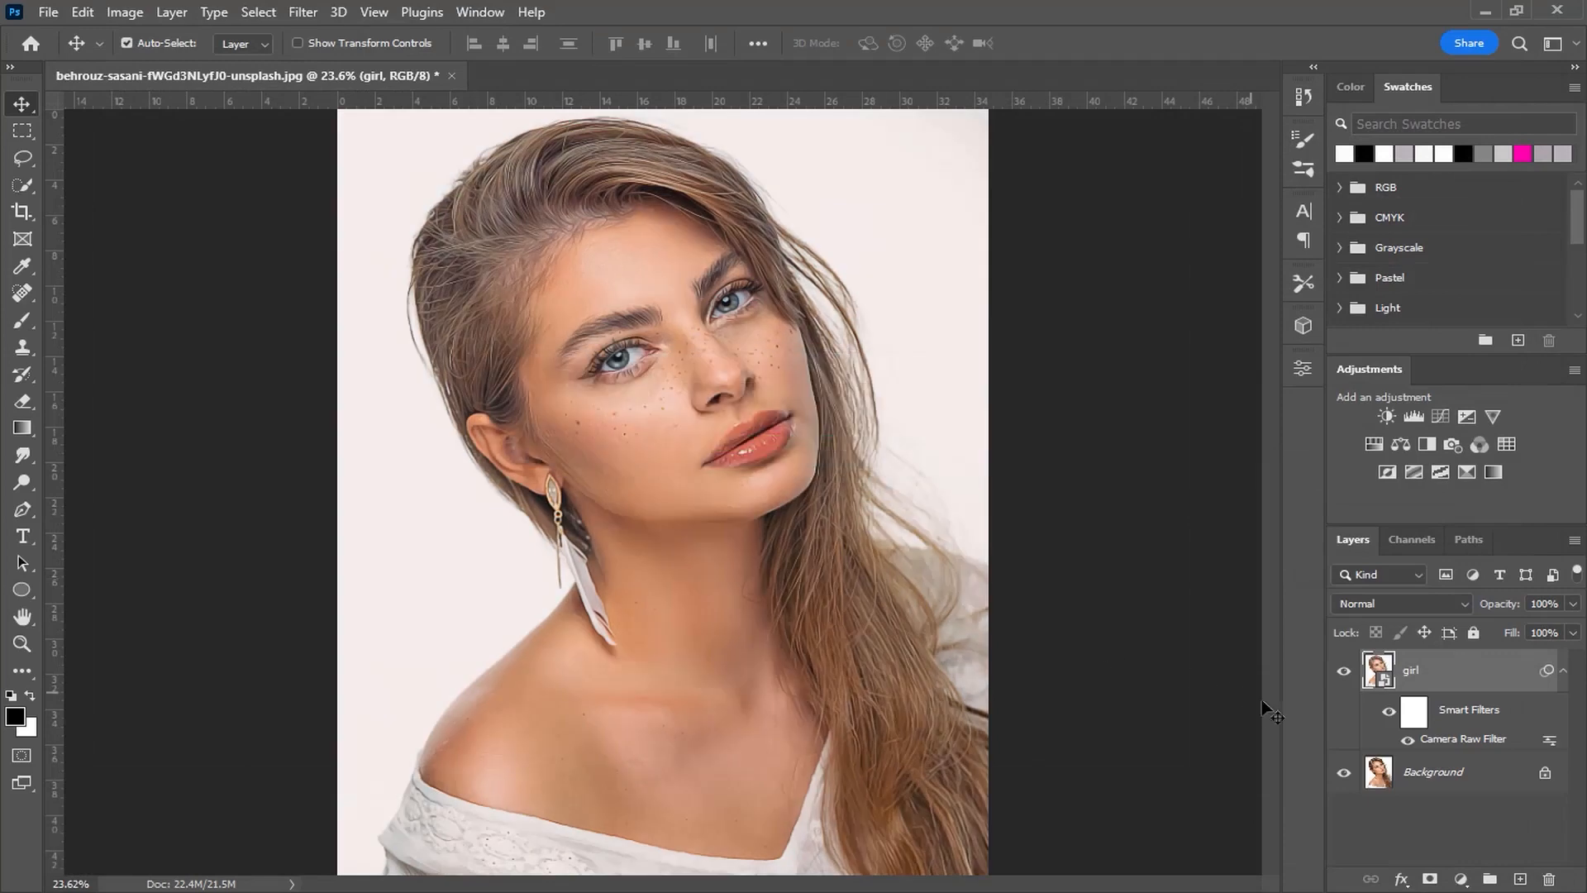
Step: Toggle the girl layer's visibility at closer zoom to compare the image before and after the filters
left_click(1344, 671)
left_click(1344, 670)
key("ctrl+plus")
left_click(1344, 671)
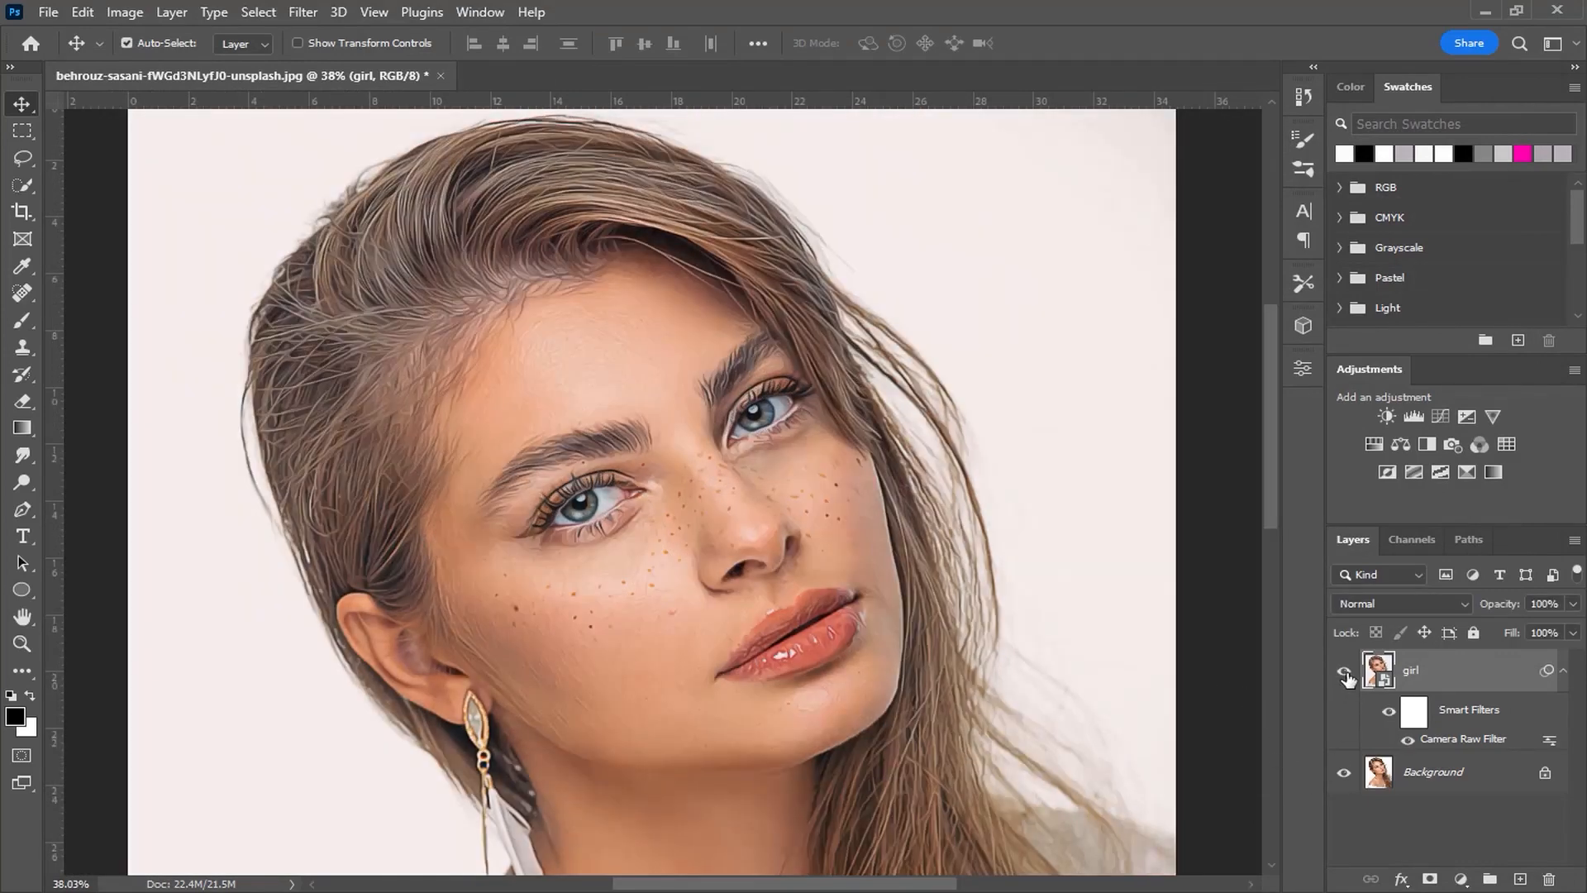
left_click(1346, 672)
left_click(1346, 672)
key("ctrl+0")
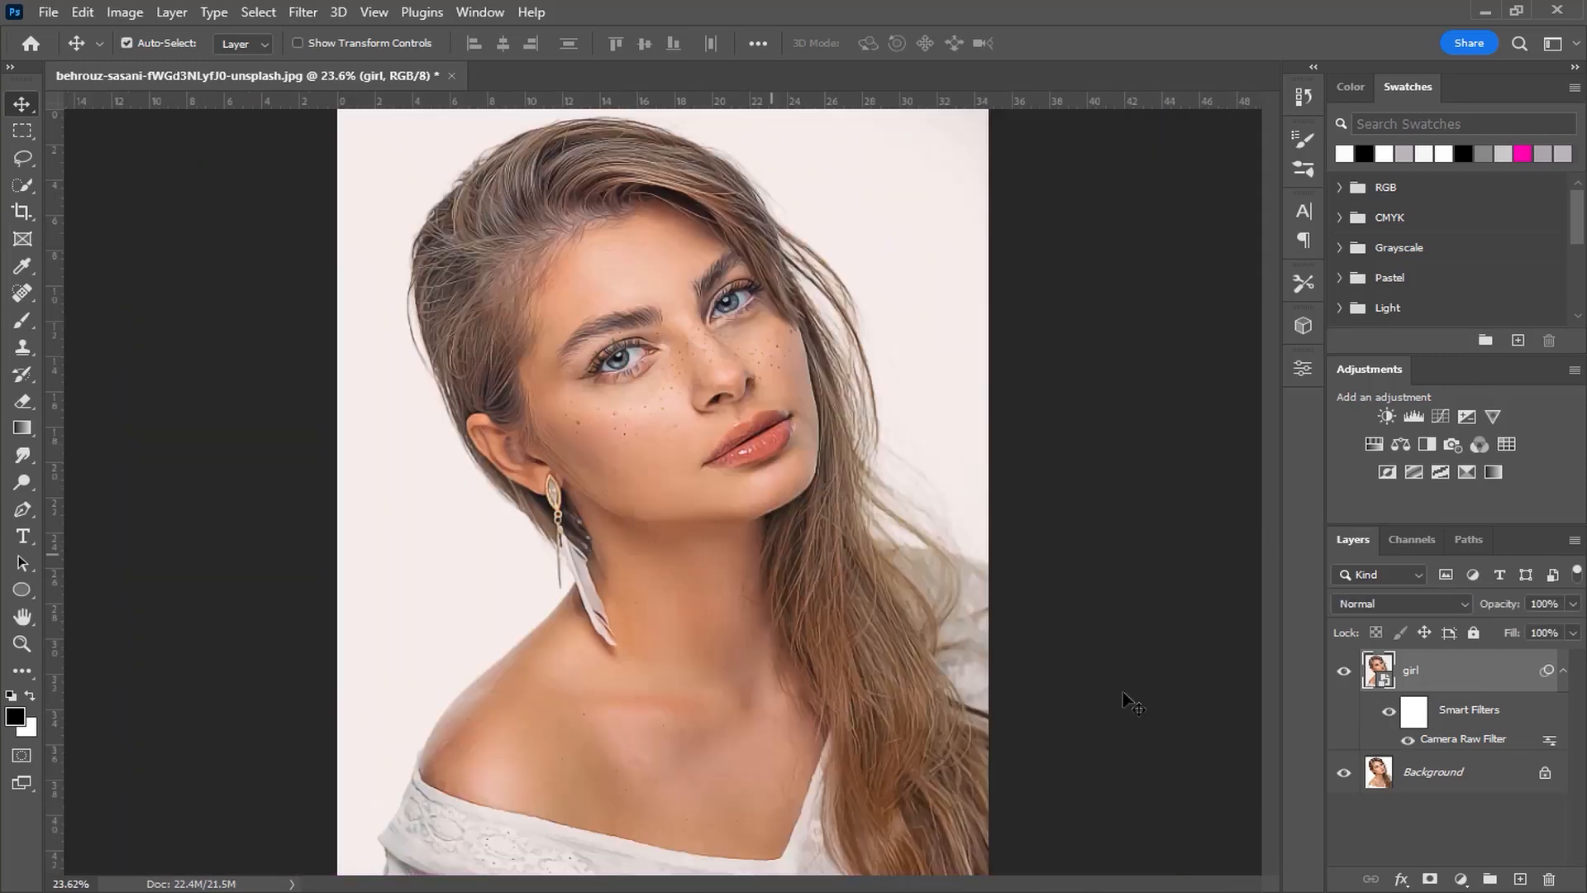
Step: Add a Color Lookup adjustment layer and set its 3DLUT file to Crisp_Warm.look
left_click(1461, 878)
left_click(1467, 759)
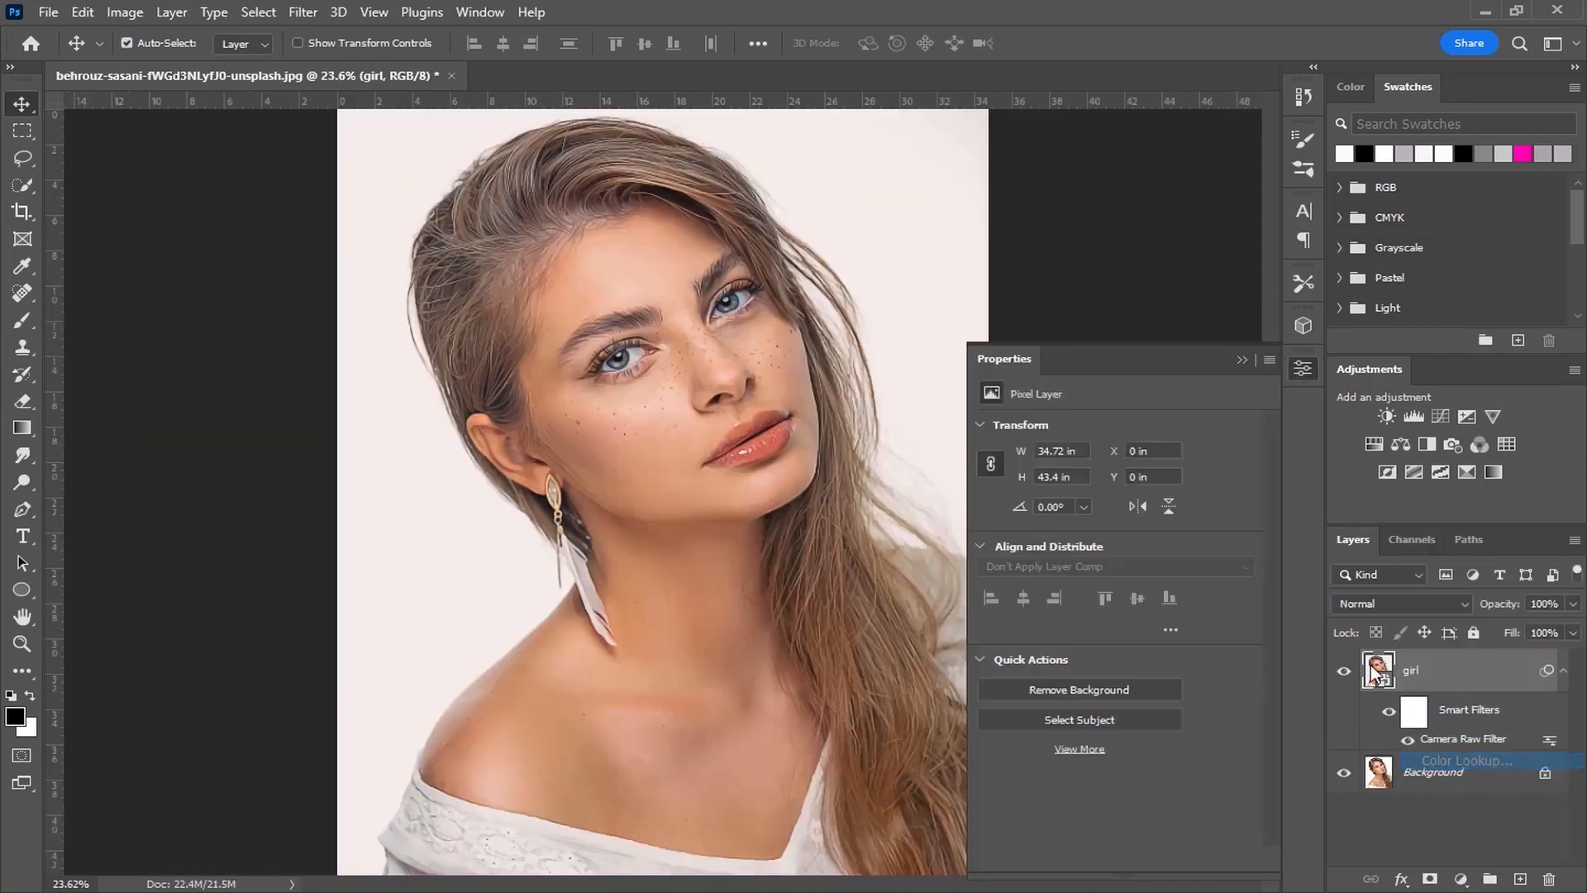
left_click(1141, 428)
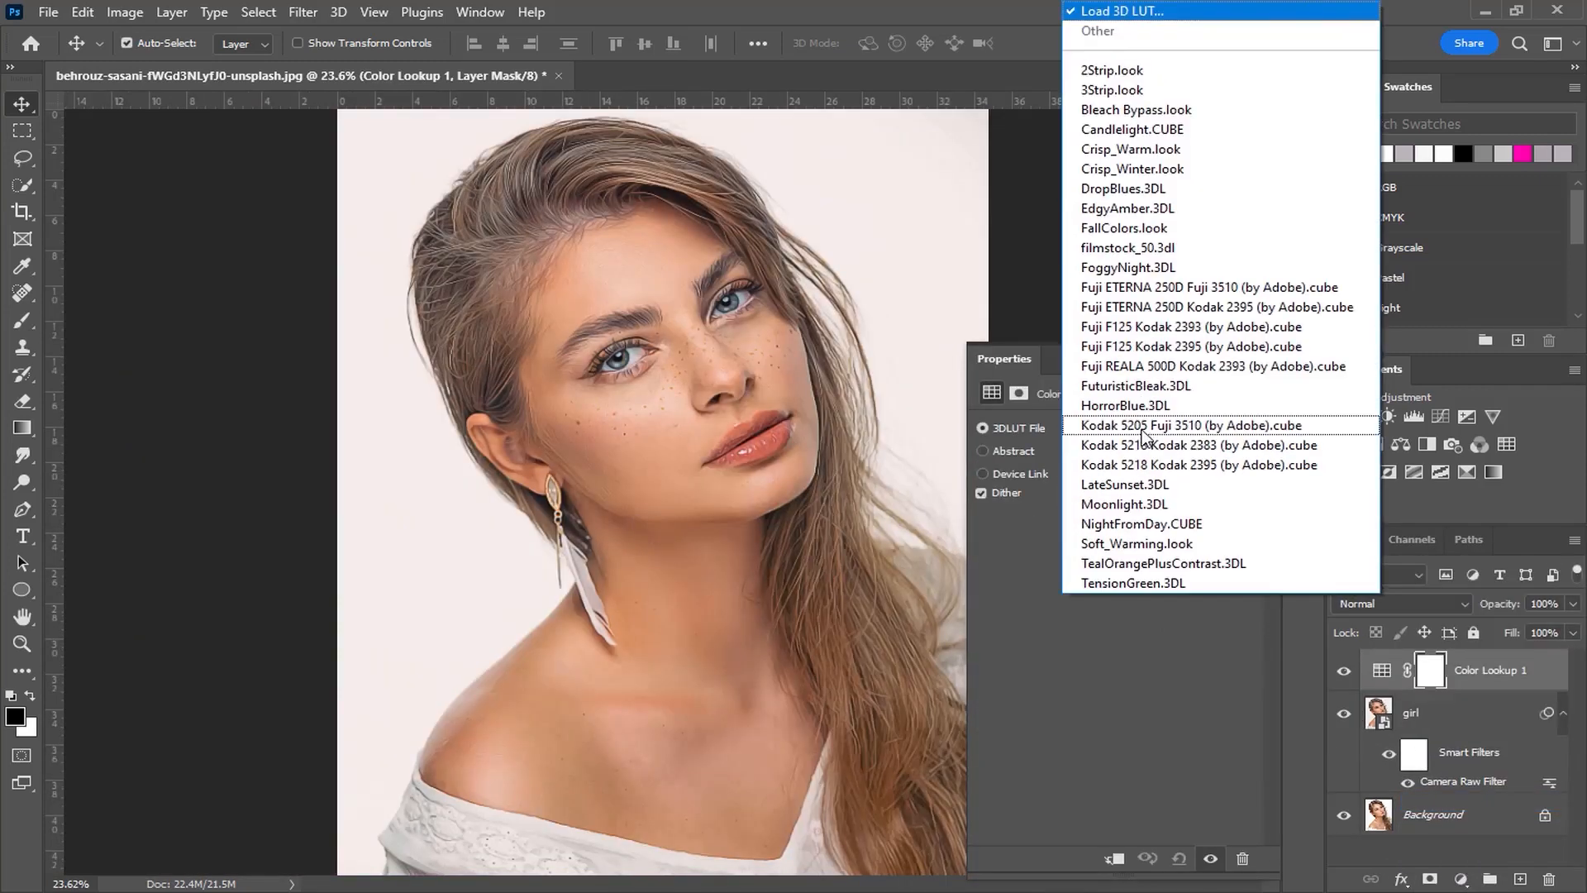
left_click(1142, 86)
key("Down")
key("Down")
key("Down")
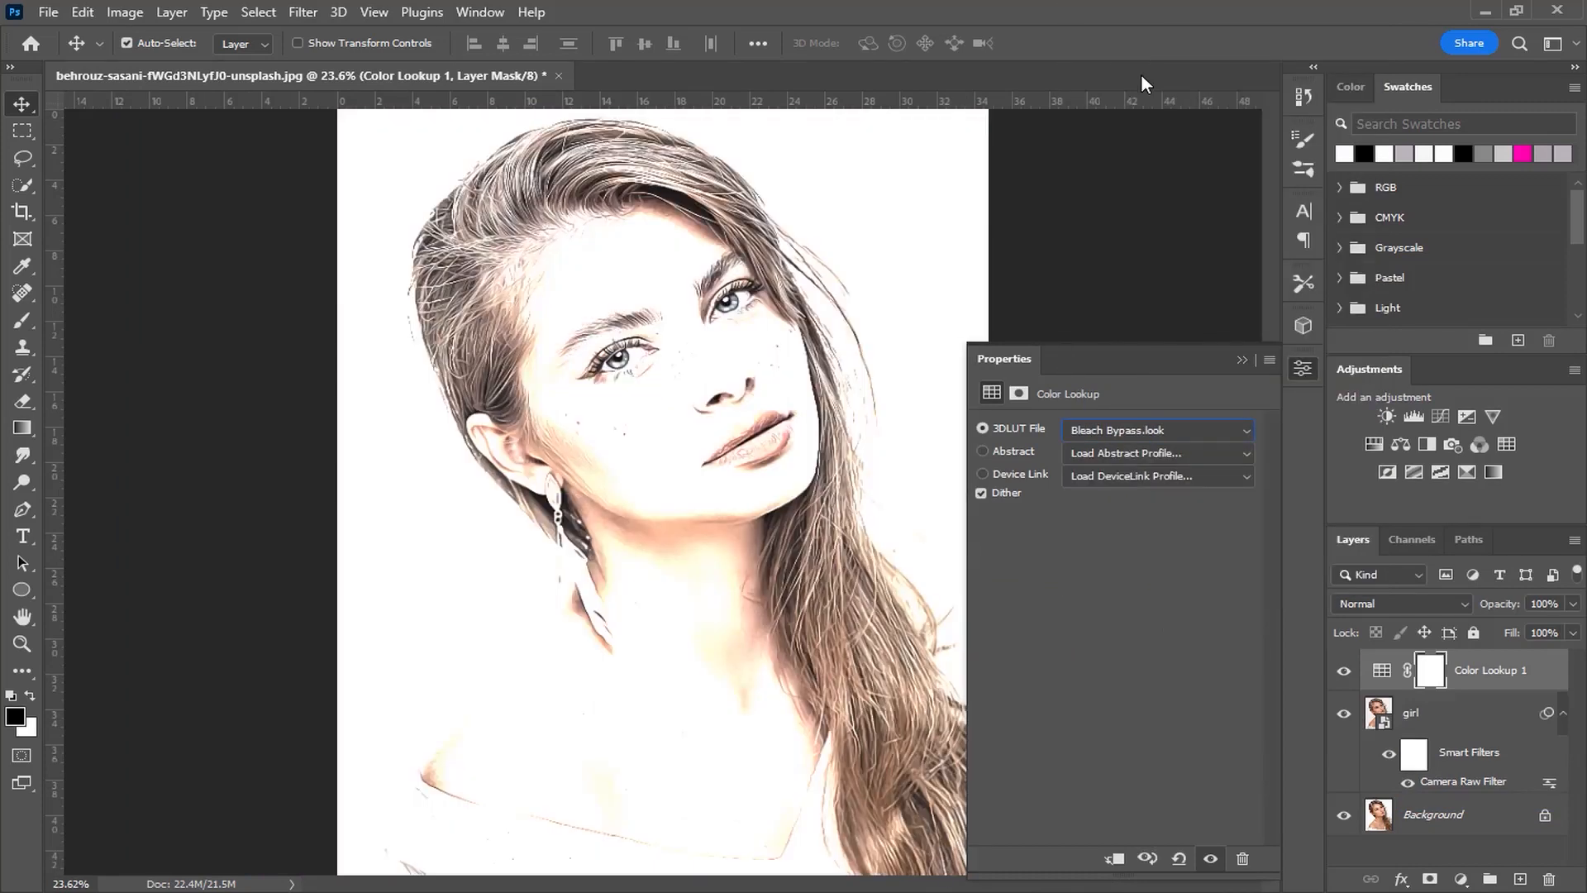
key("Down")
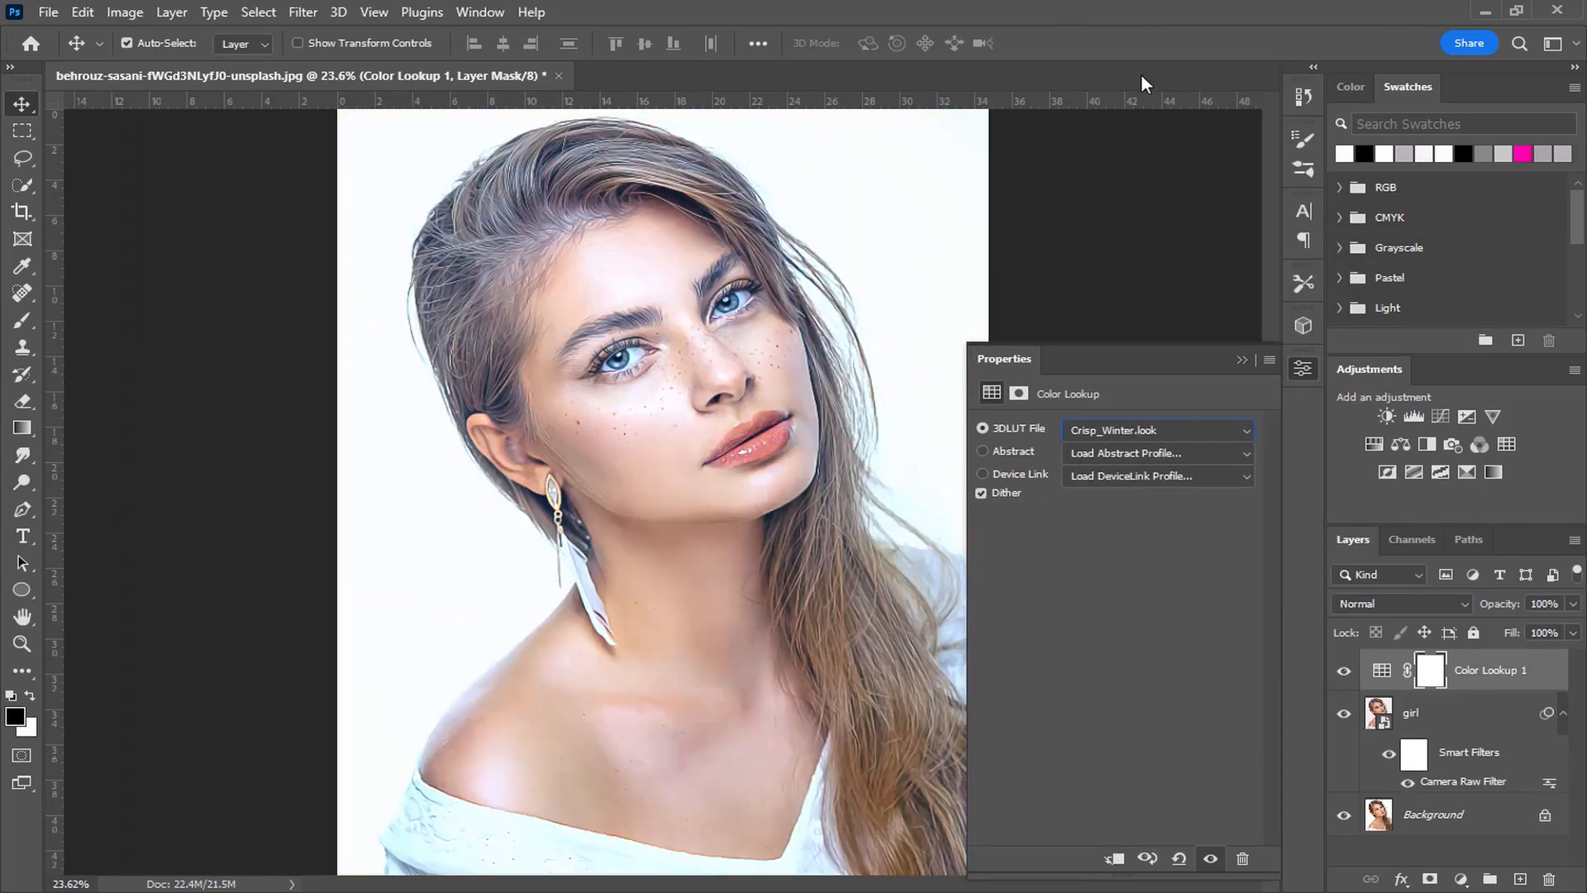
key("Up")
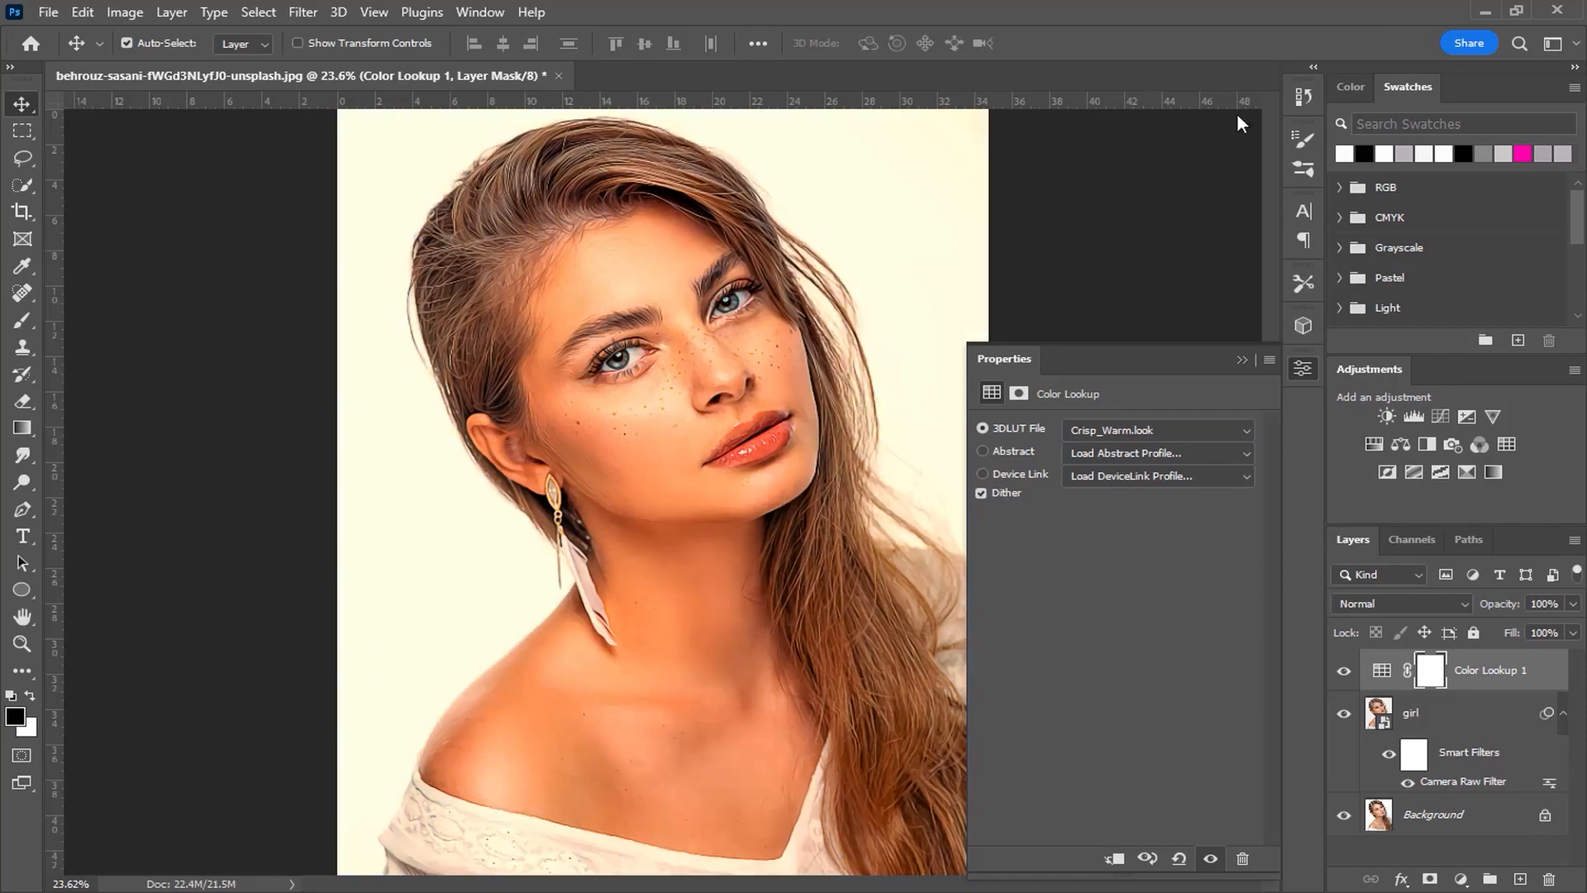
Step: Set the Color Lookup layer's opacity to 25% and group it together with the girl layer
left_click(1246, 360)
left_click_drag(1574, 604, 1496, 632)
left_click(955, 92)
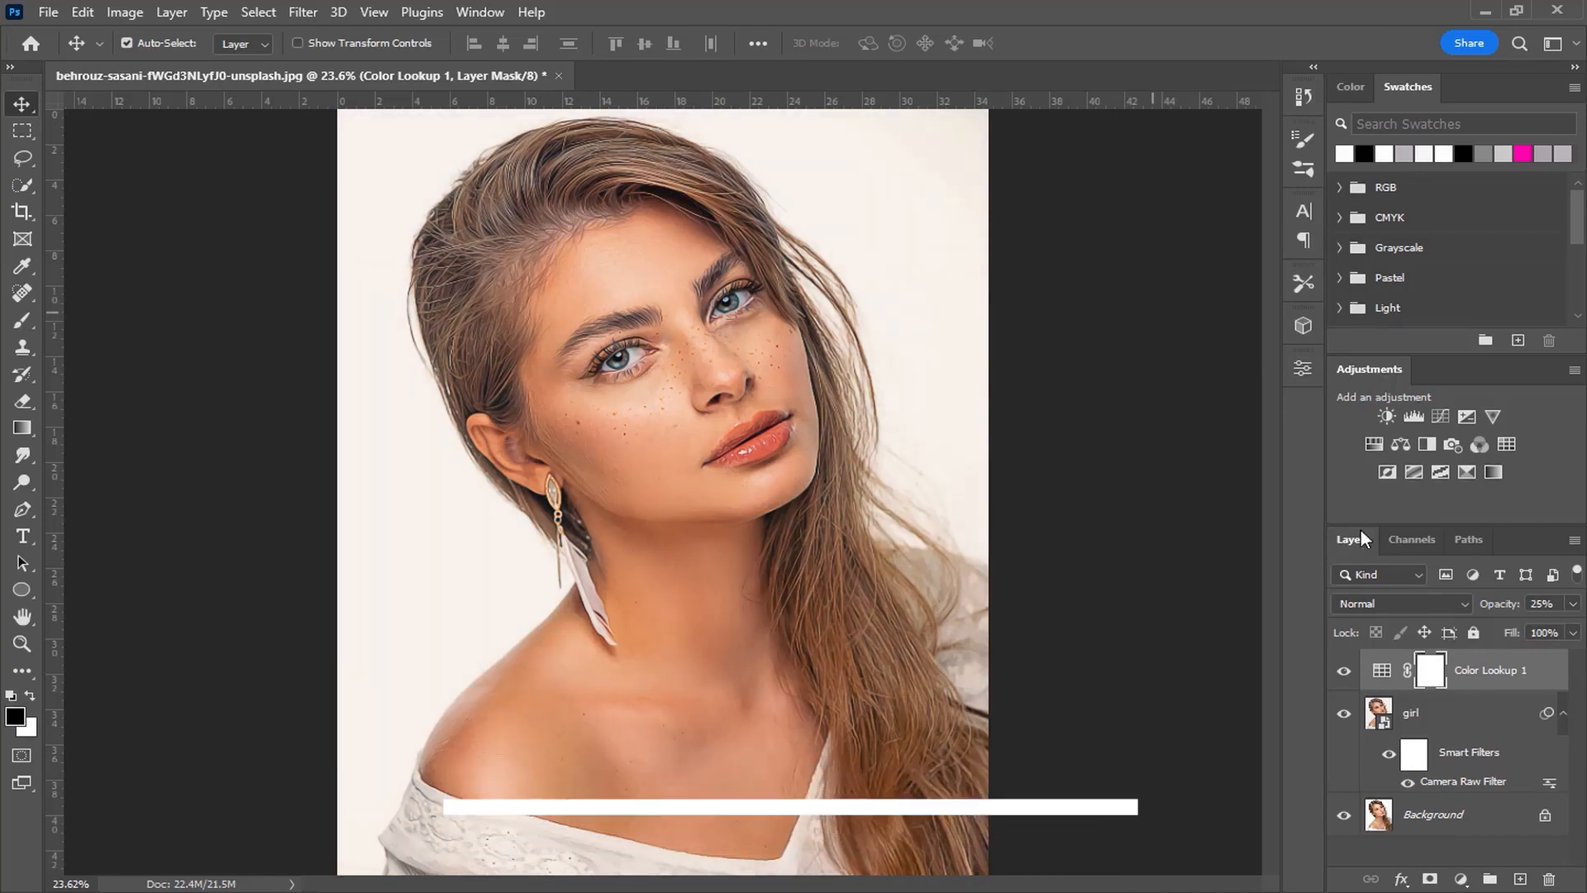
left_click(1486, 723, "shift")
left_click(1490, 879)
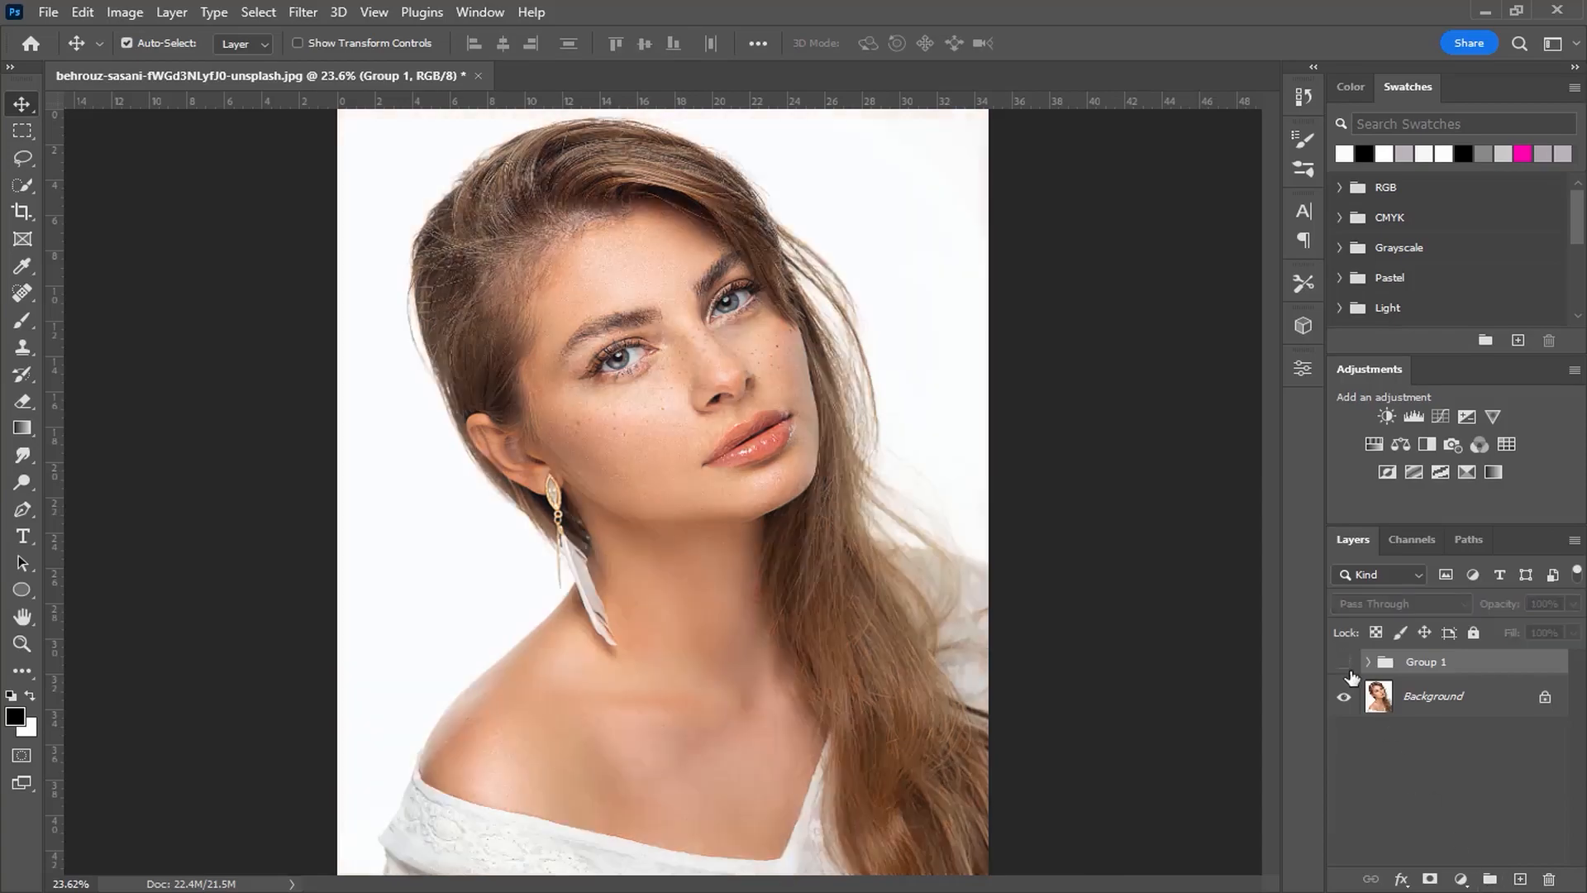